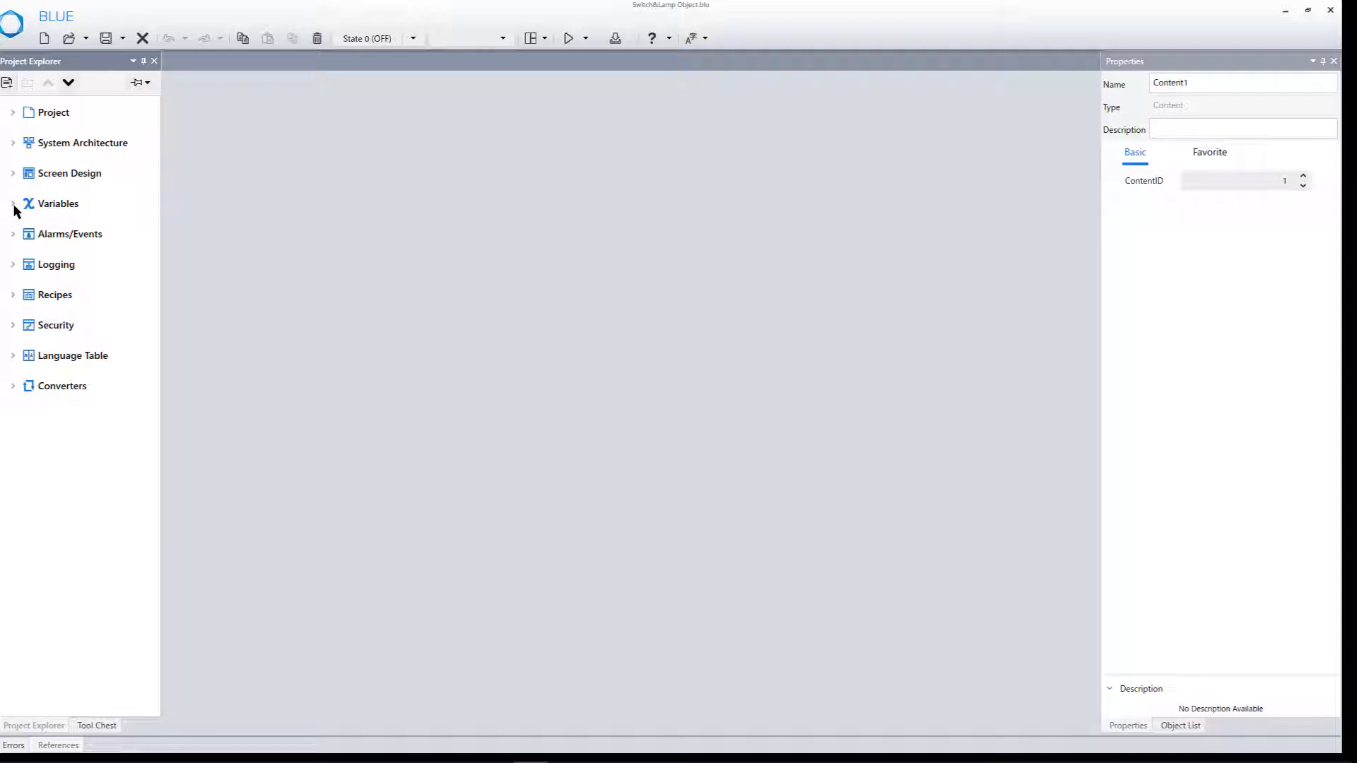
# - Add a BOOL variable to the project's variable list and name it Switch3
pyautogui.click(12, 204)
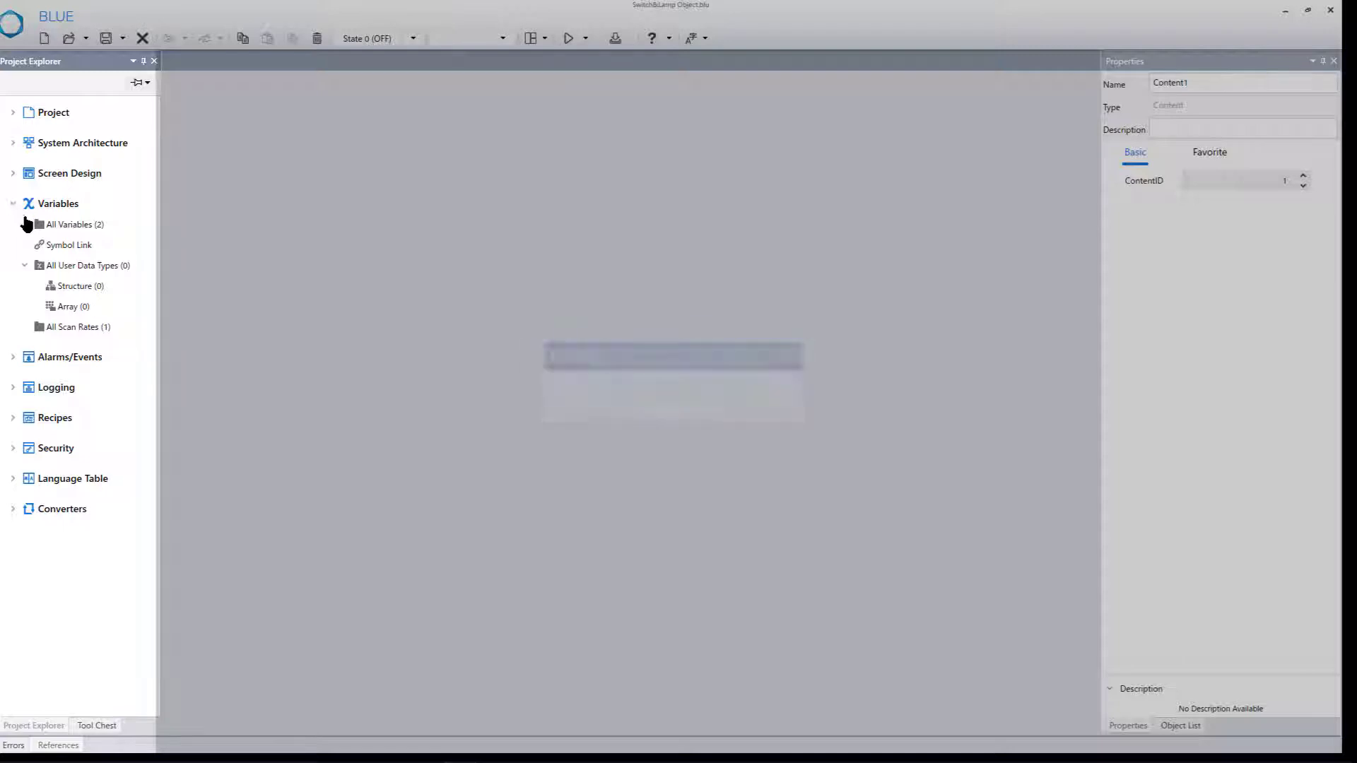
pyautogui.click(64, 234)
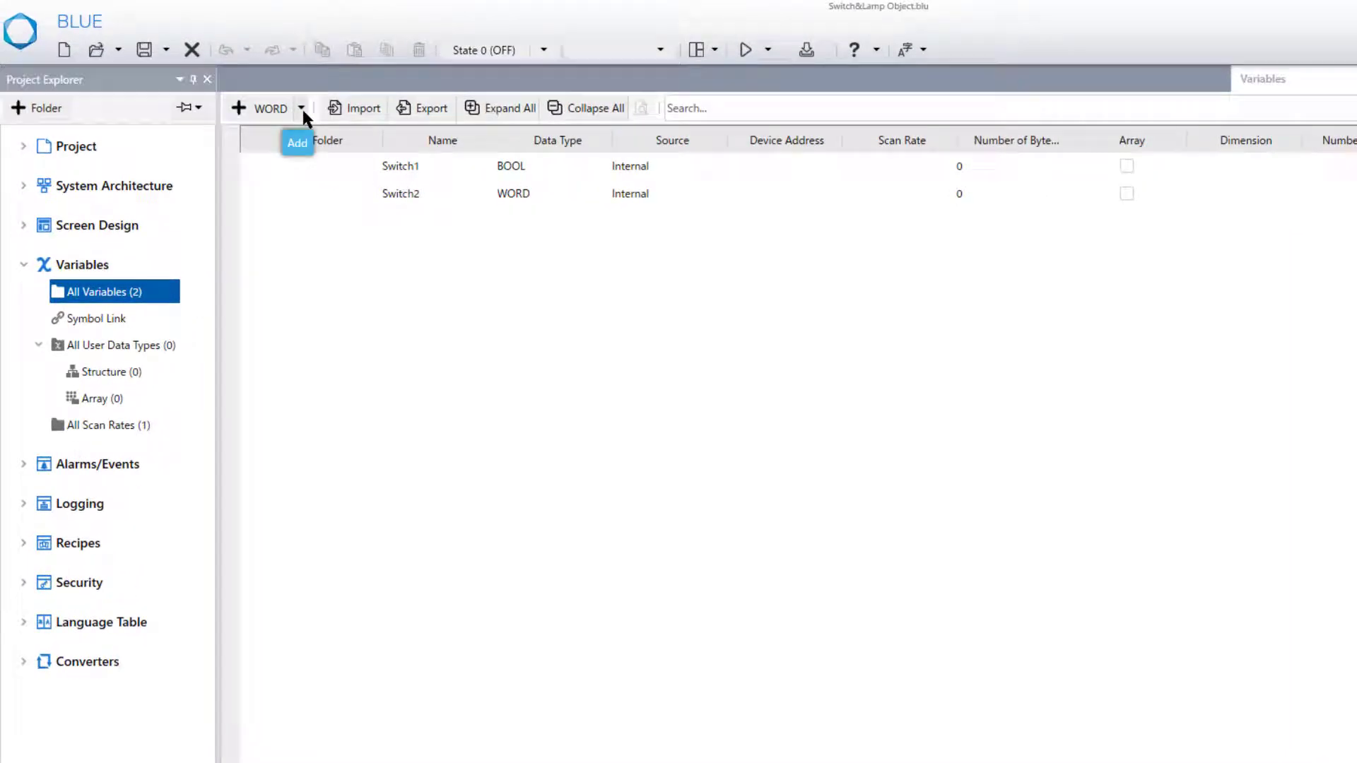
pyautogui.click(302, 109)
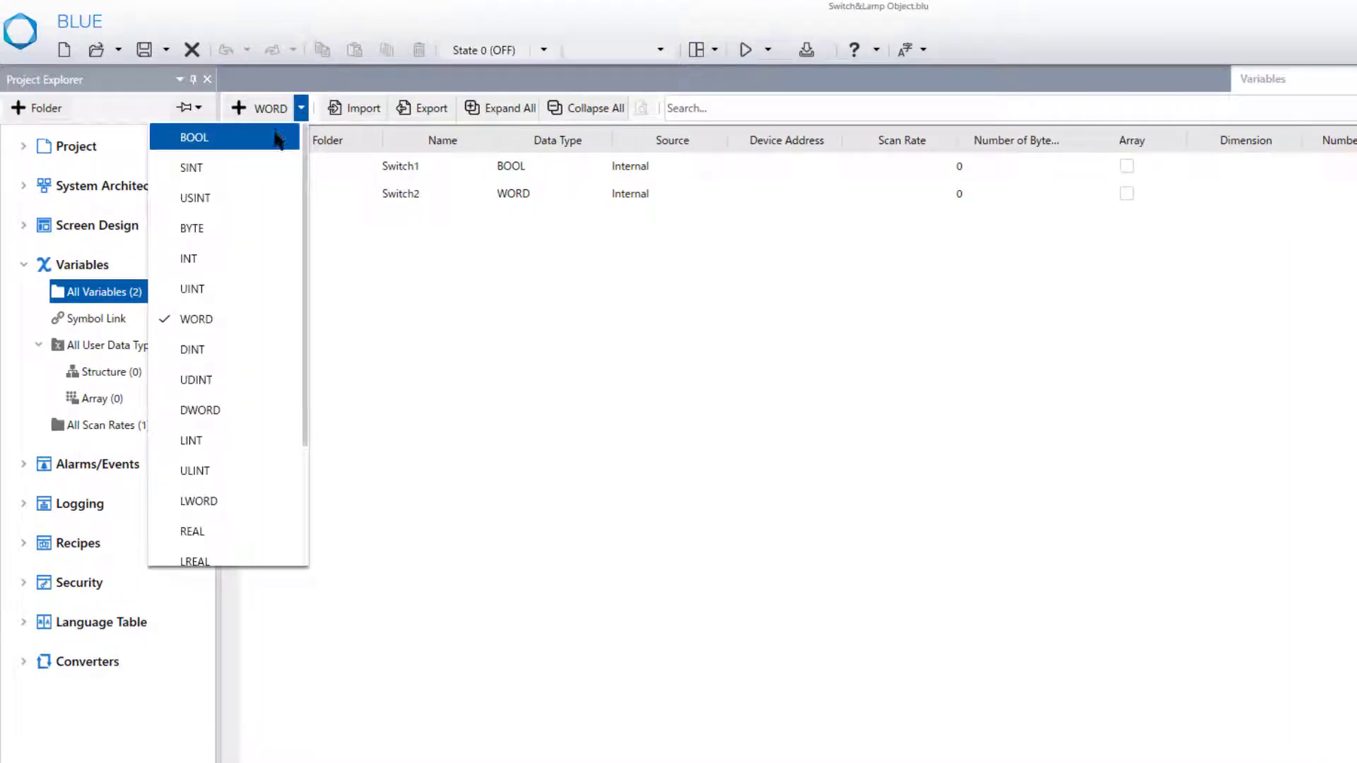
pyautogui.click(279, 137)
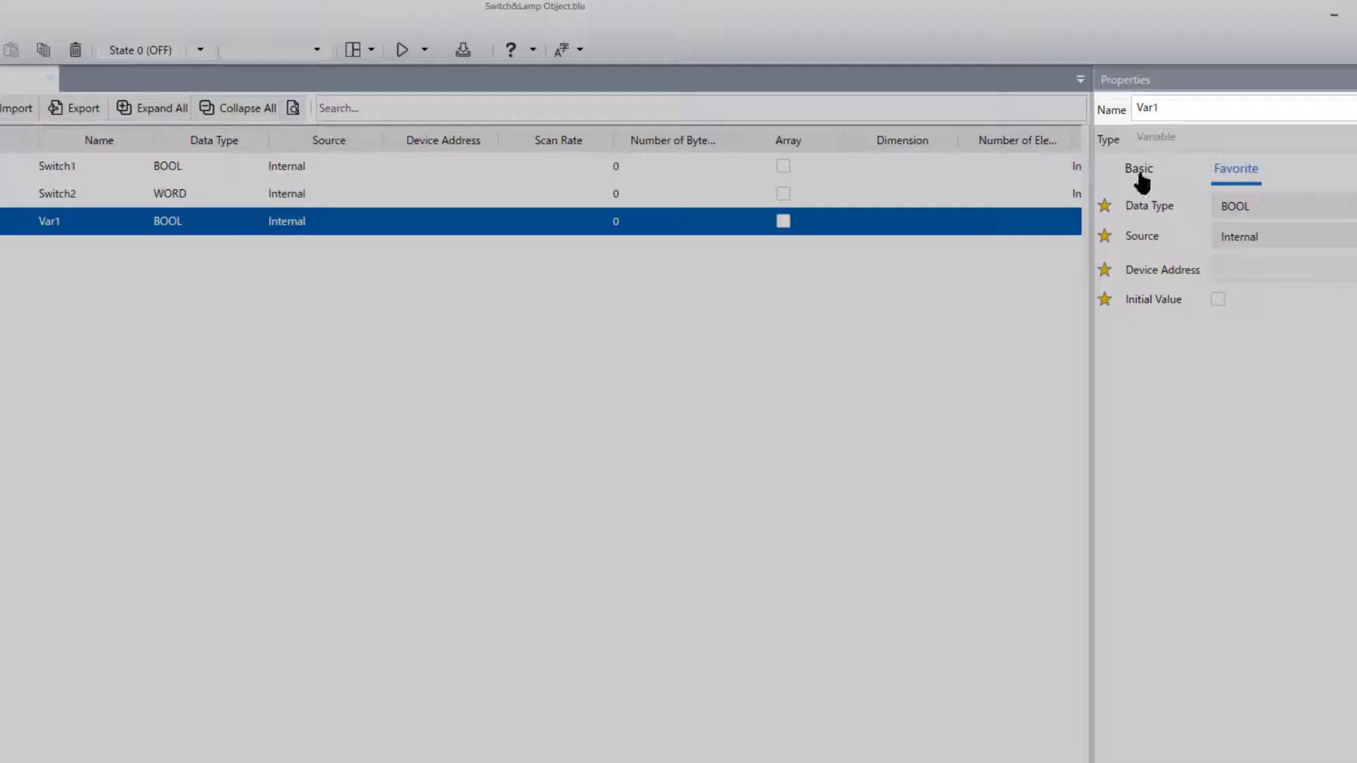
pyautogui.doubleClick(1164, 108)
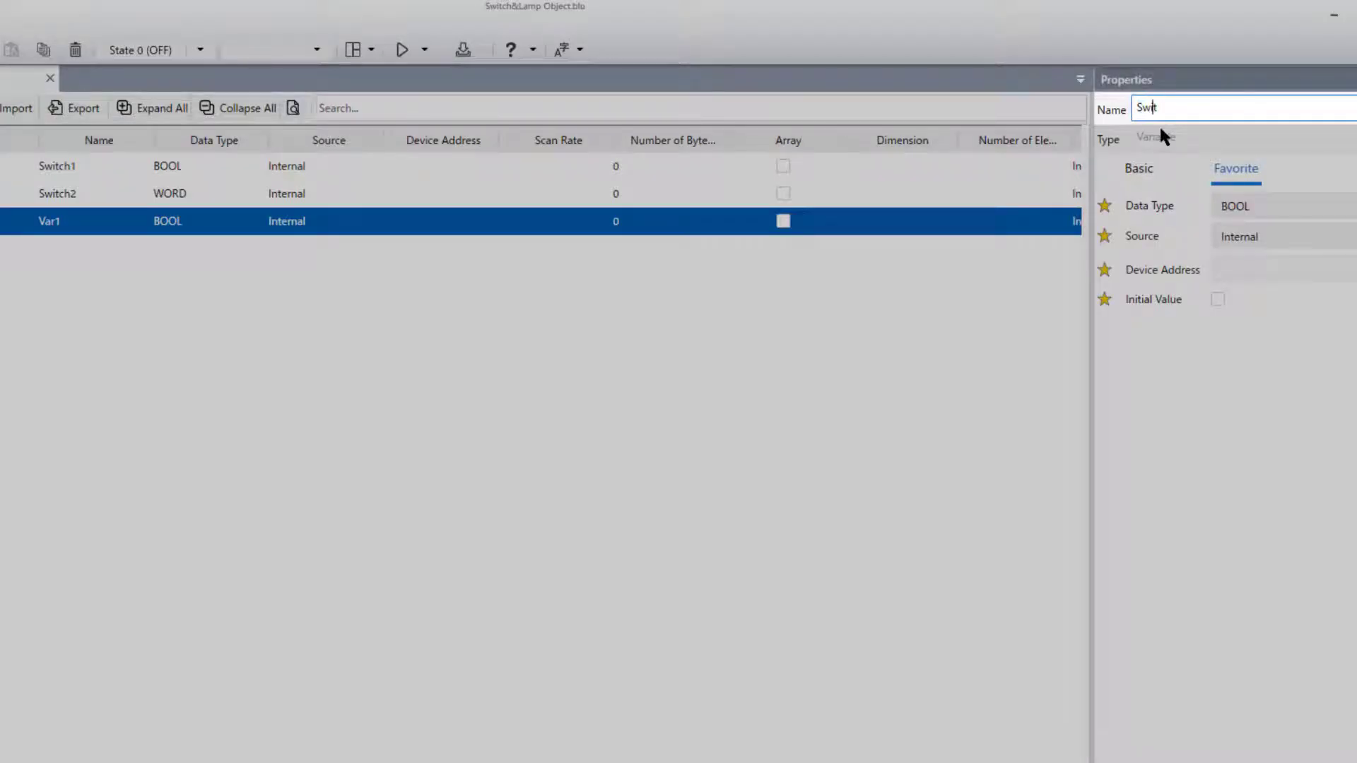
pyautogui.write('Switch3')
pyautogui.click(1173, 412)
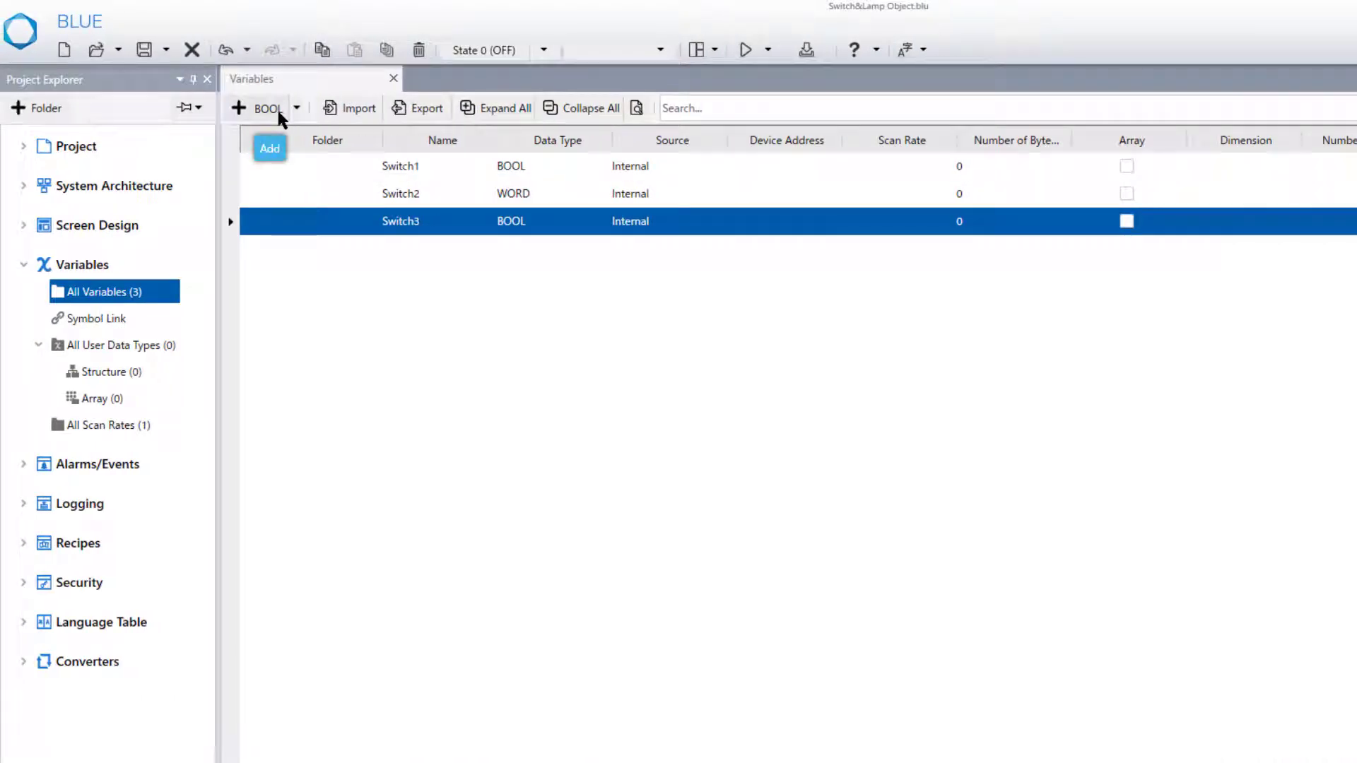
# - Add another BOOL variable to the list and name it Interlock
pyautogui.click(278, 112)
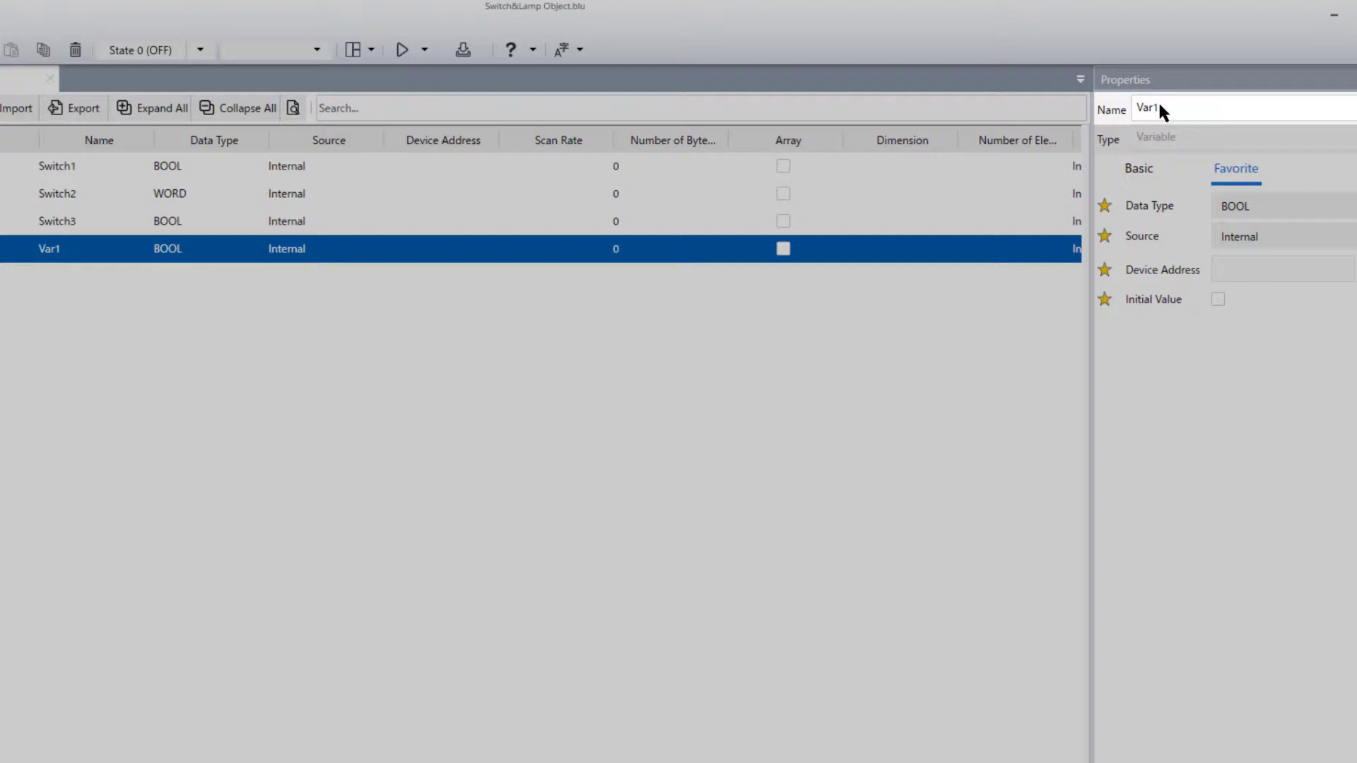
pyautogui.doubleClick(1152, 108)
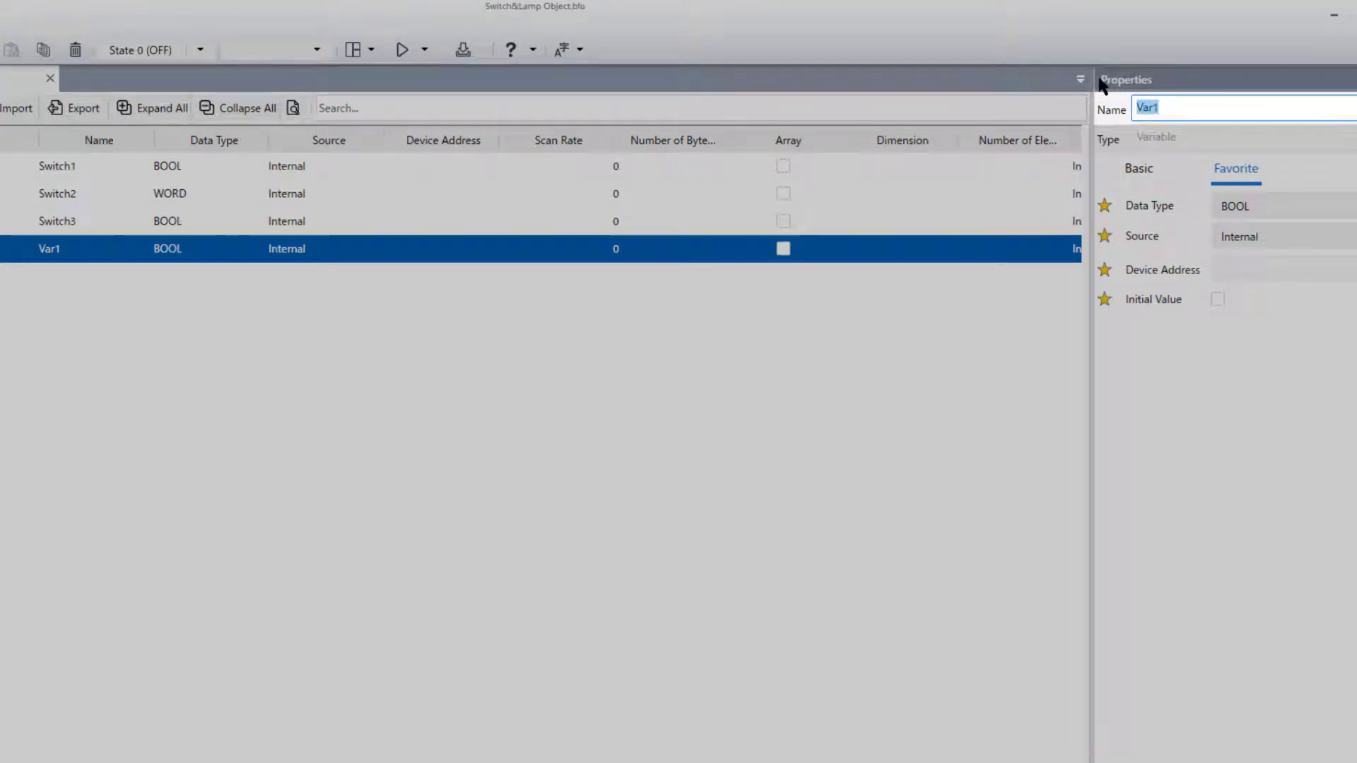
pyautogui.write('Interlock')
pyautogui.click(1148, 392)
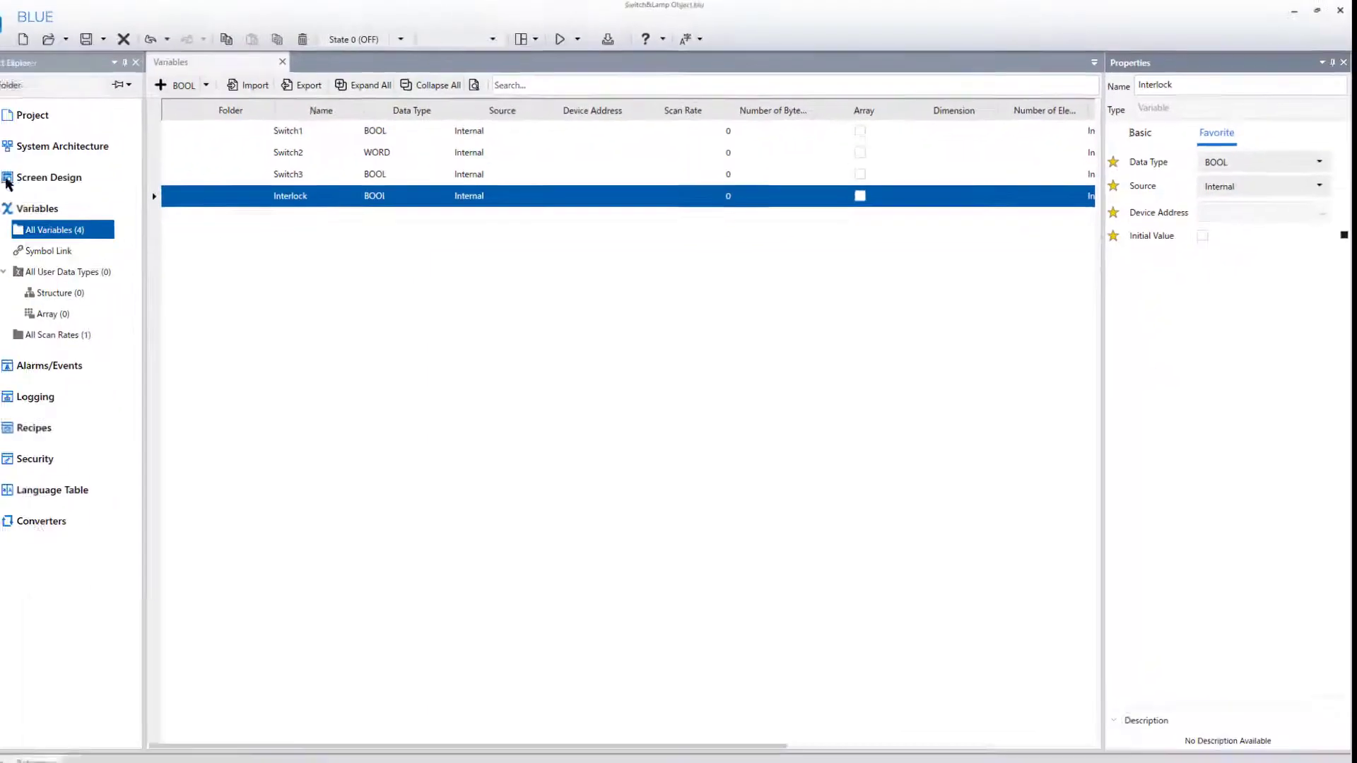
# - Open the Content1 screen content from the project's screen design for editing
pyautogui.click(17, 174)
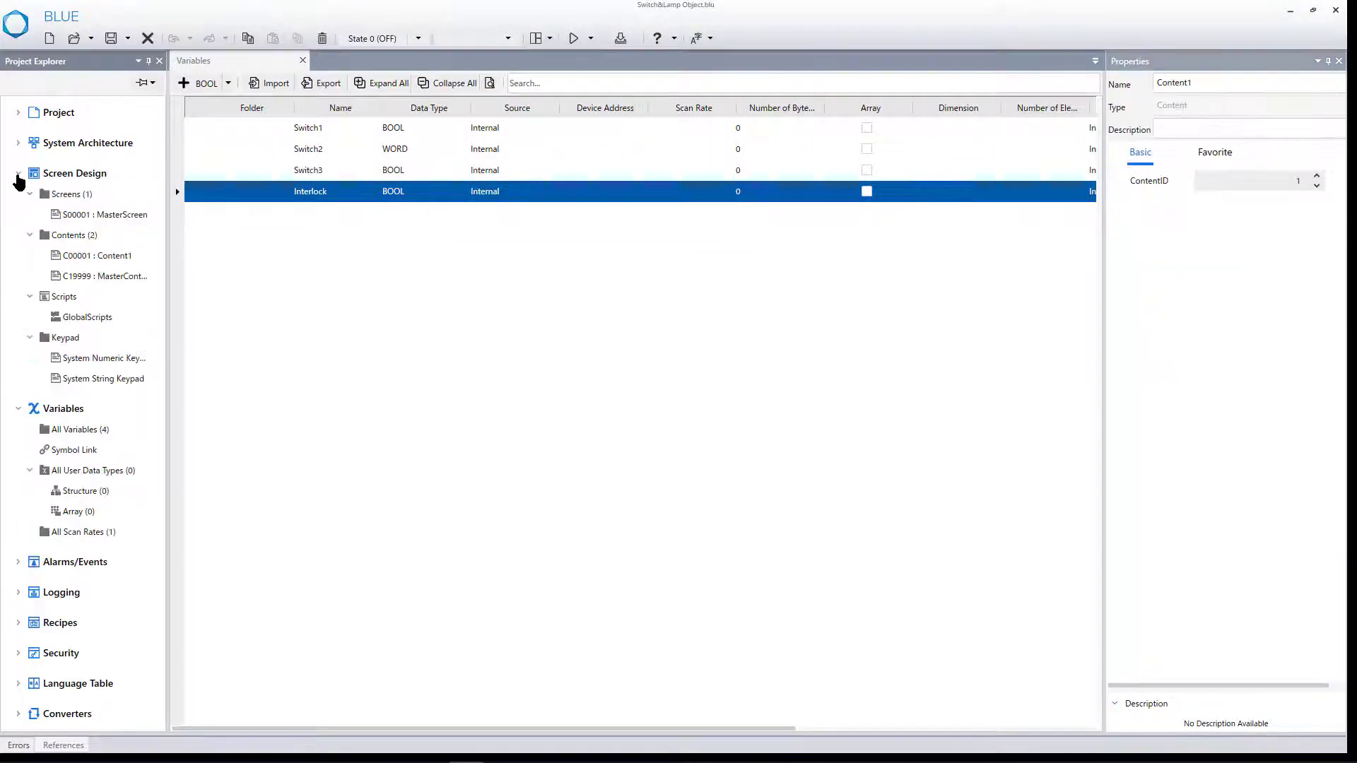
pyautogui.click(124, 262)
pyautogui.doubleClick(125, 262)
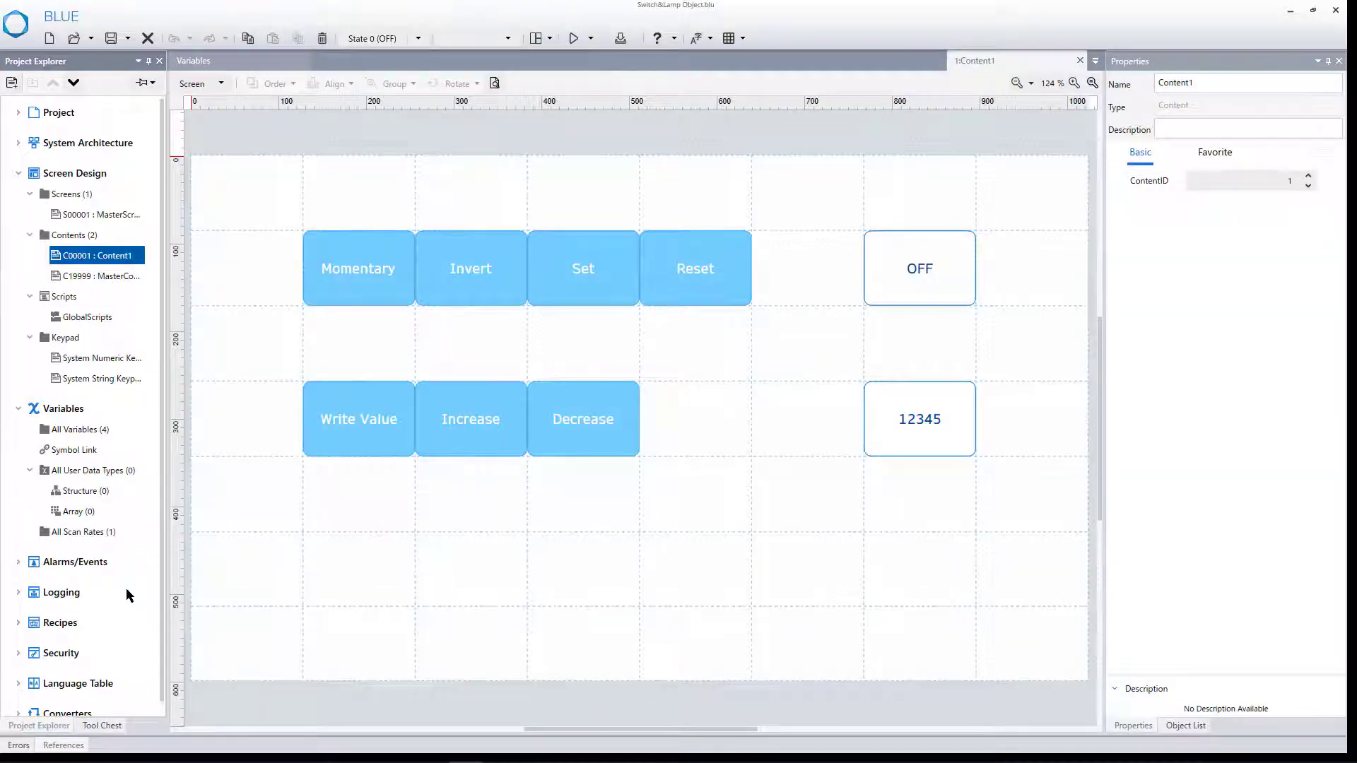
# - Place a new Switch part on Content1 in the empty grid cell two rows below the Write Value button
pyautogui.click(106, 727)
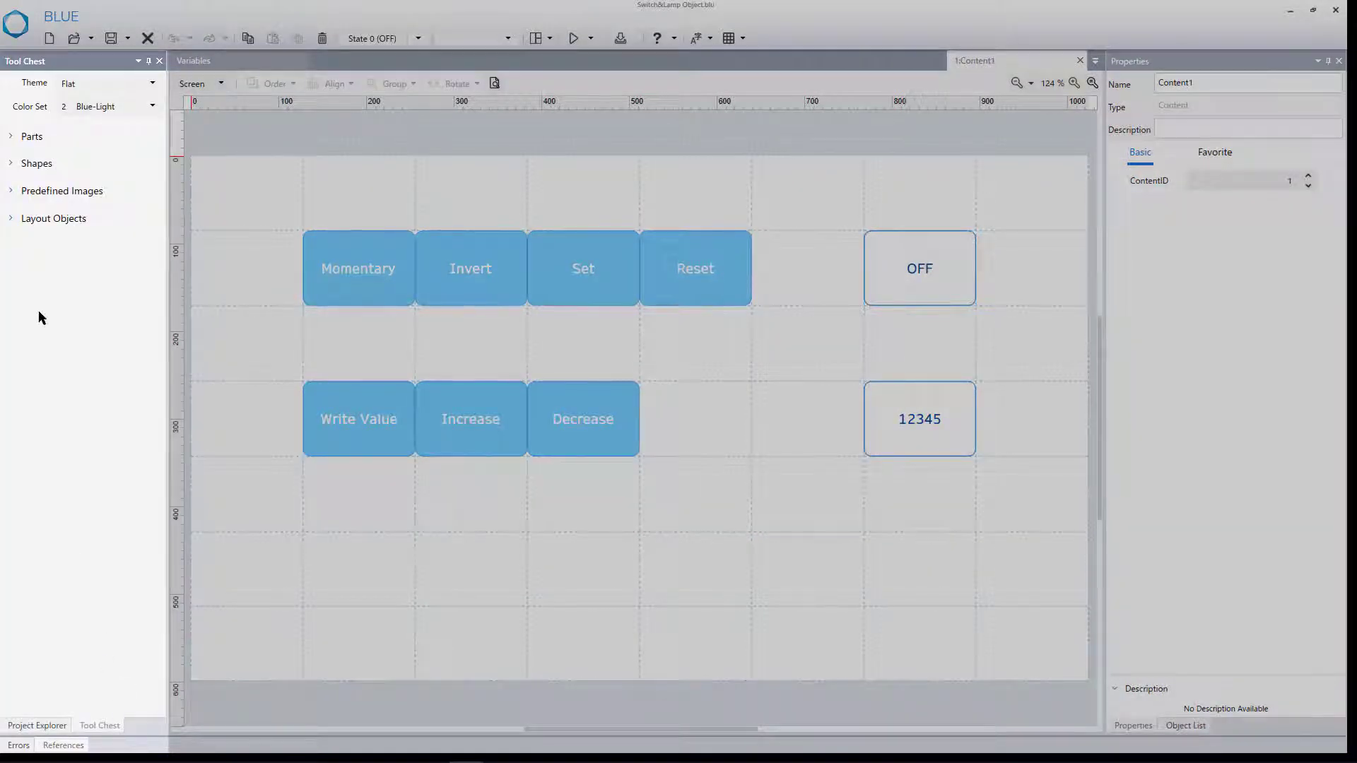
pyautogui.click(13, 141)
pyautogui.scroll(-1, 157, 201)
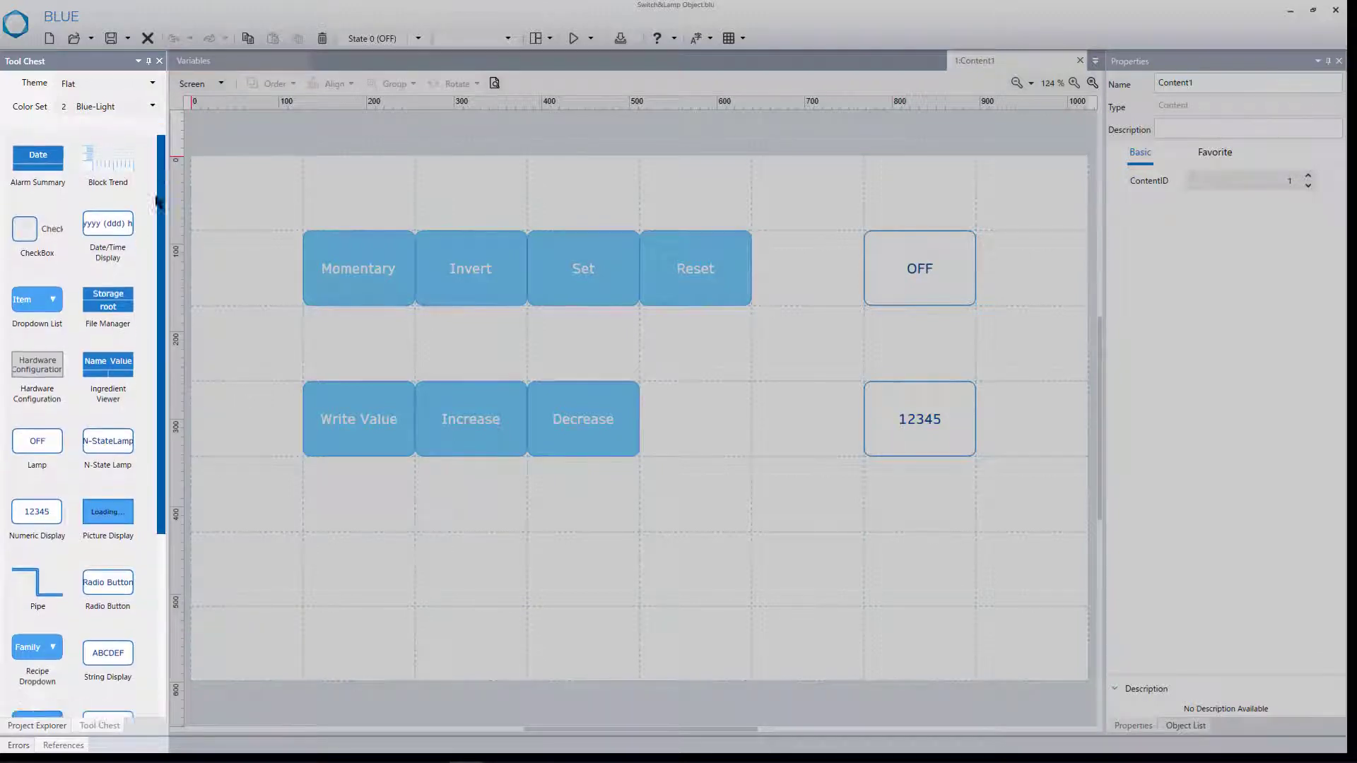
pyautogui.scroll(-3, 157, 201)
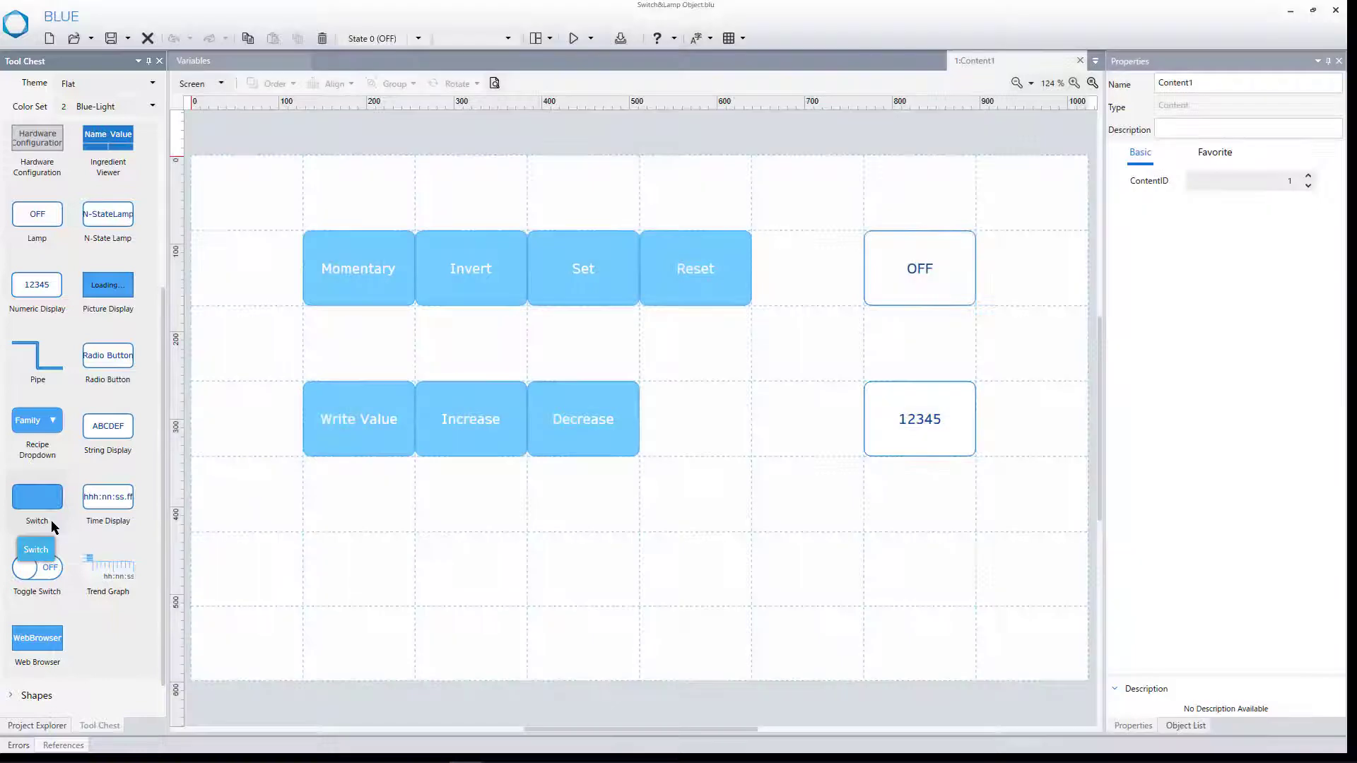
pyautogui.moveTo(51, 523); pyautogui.dragTo(330, 574)
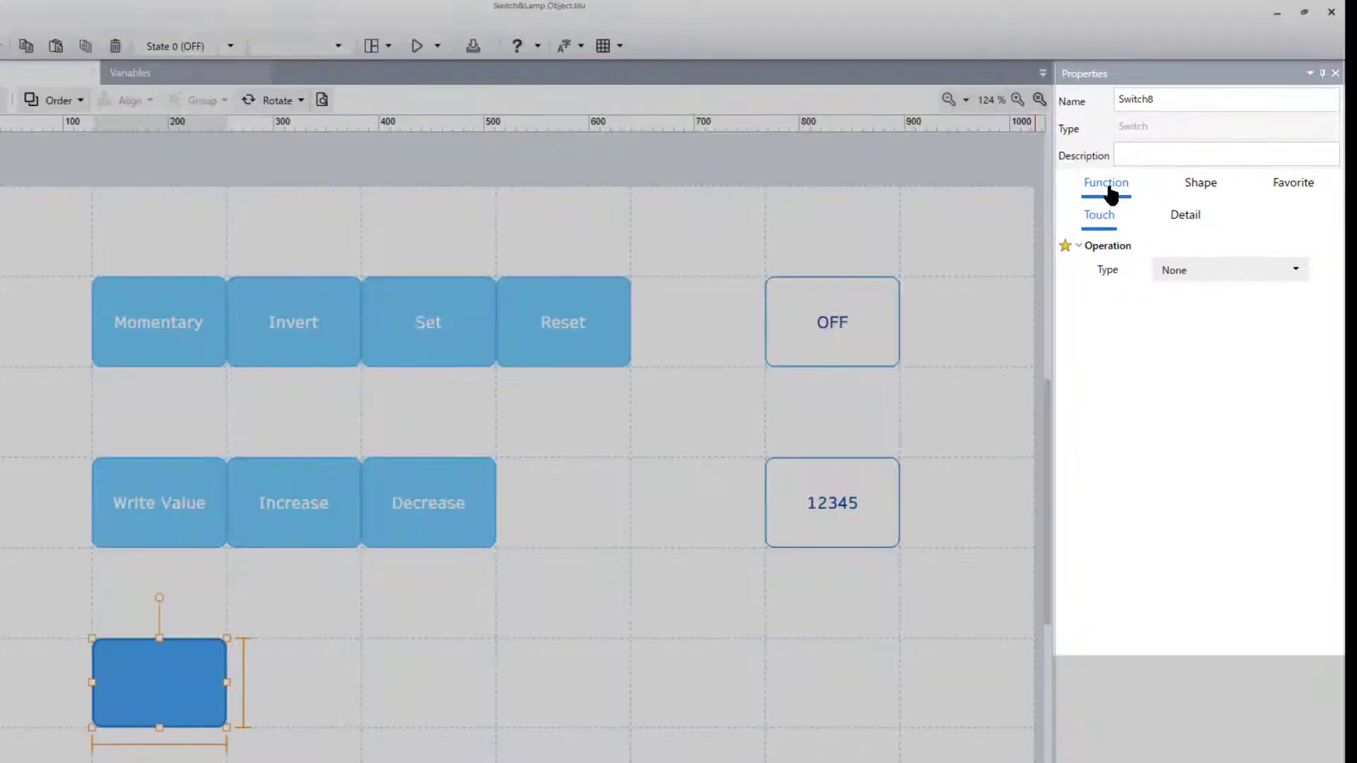
# - Set the new switch's touch operation type to Bit with the Toggle operation
pyautogui.click(1196, 279)
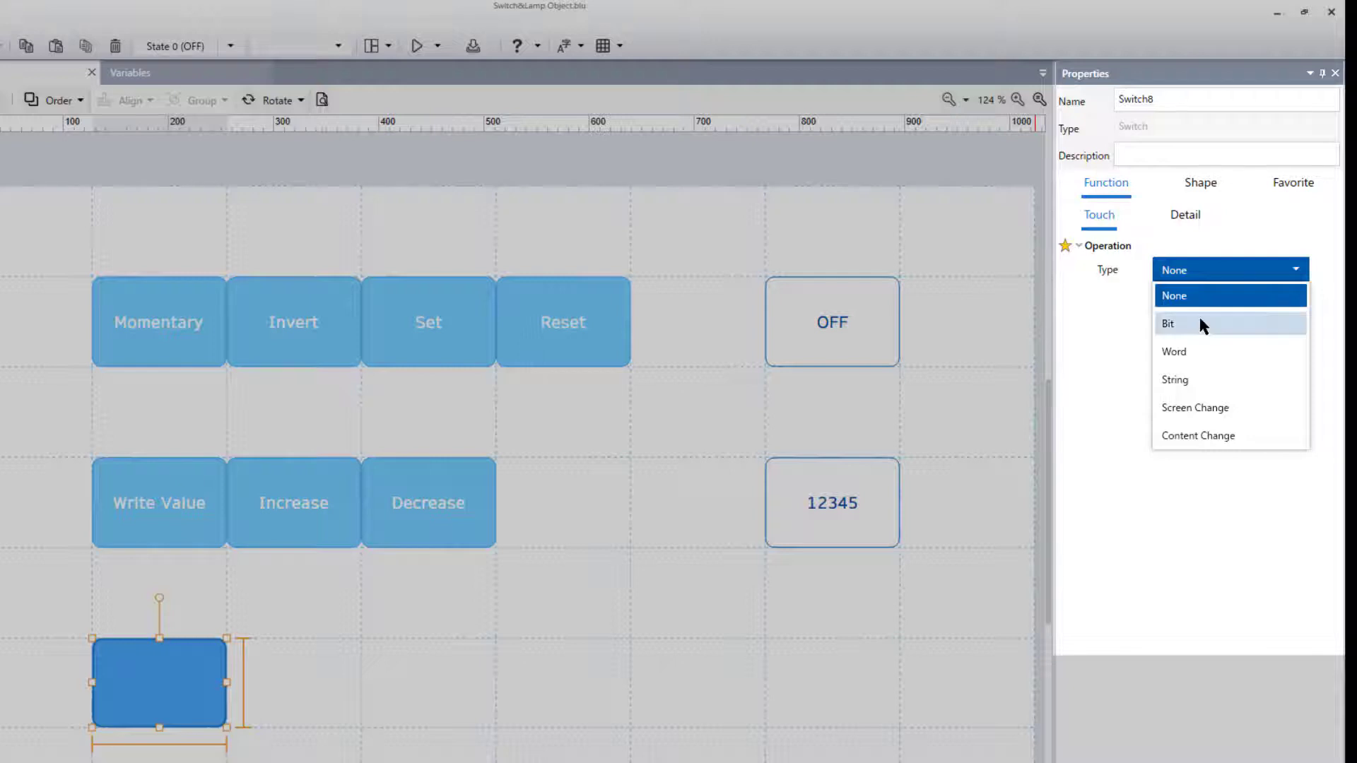
pyautogui.click(1203, 326)
pyautogui.click(1227, 303)
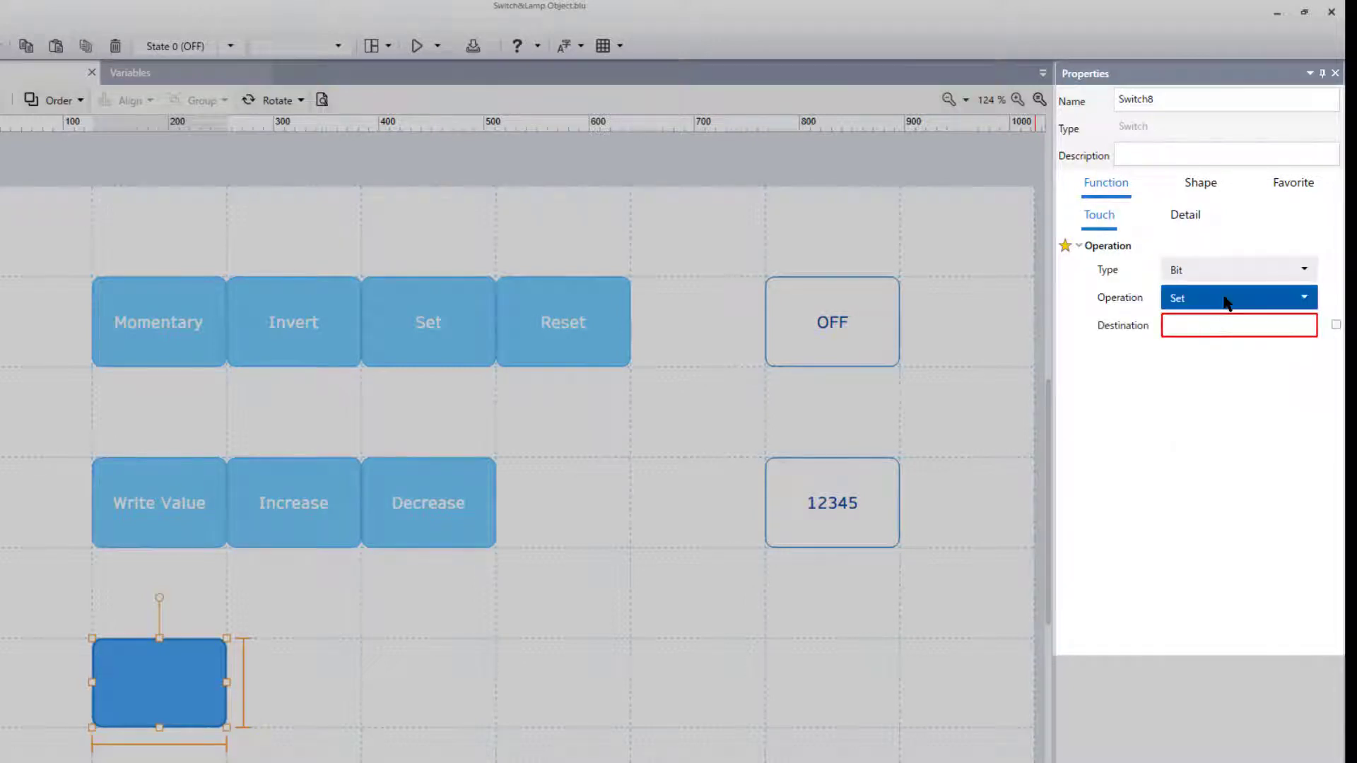
pyautogui.click(1226, 302)
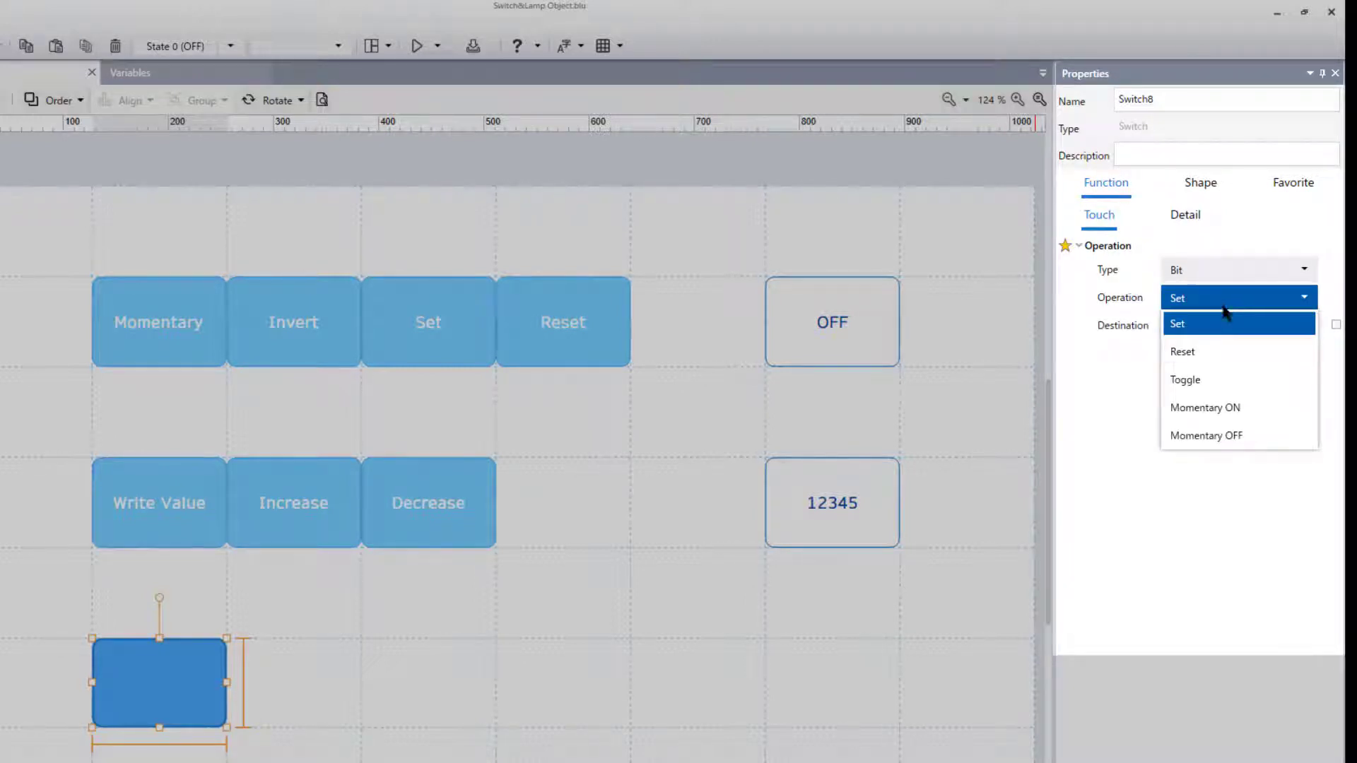
pyautogui.click(1217, 383)
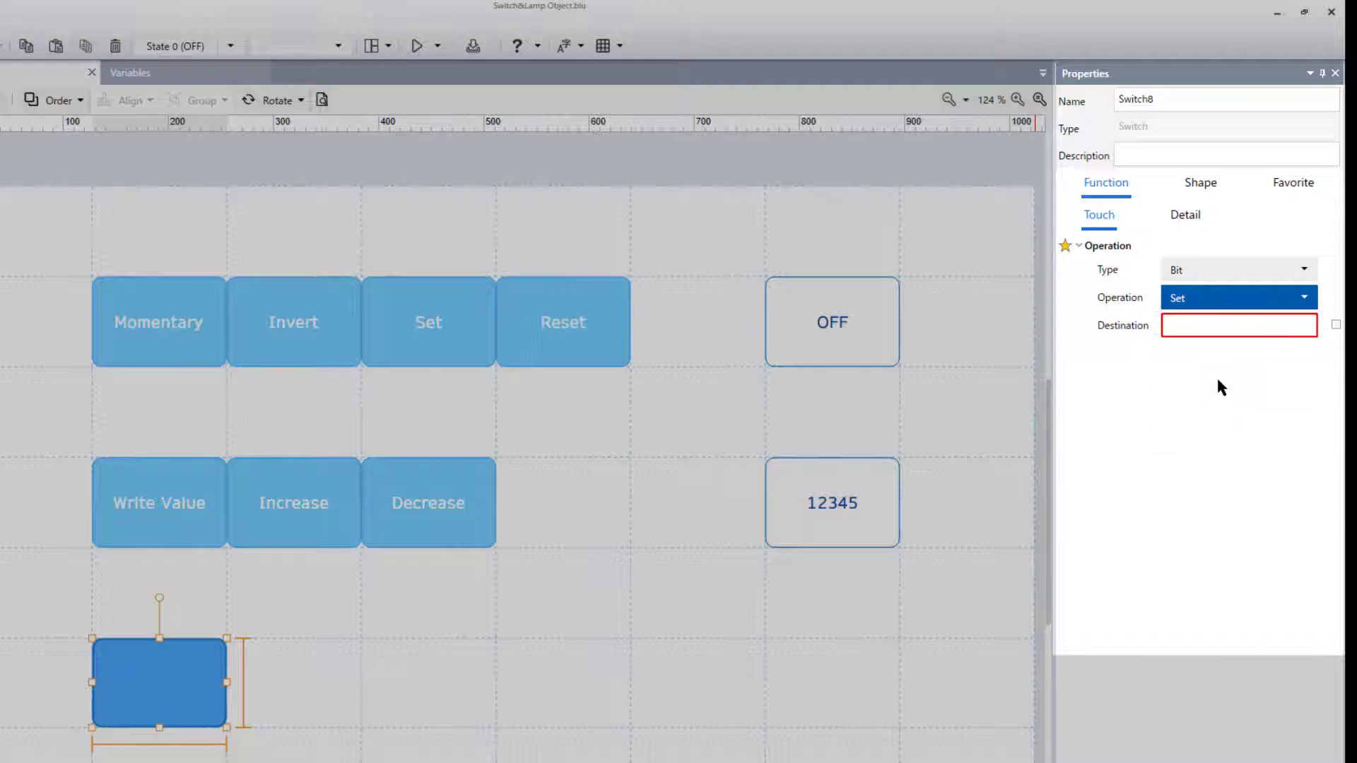
# - Assign the Interlock variable as the destination of the switch's toggle operation
pyautogui.click(1336, 326)
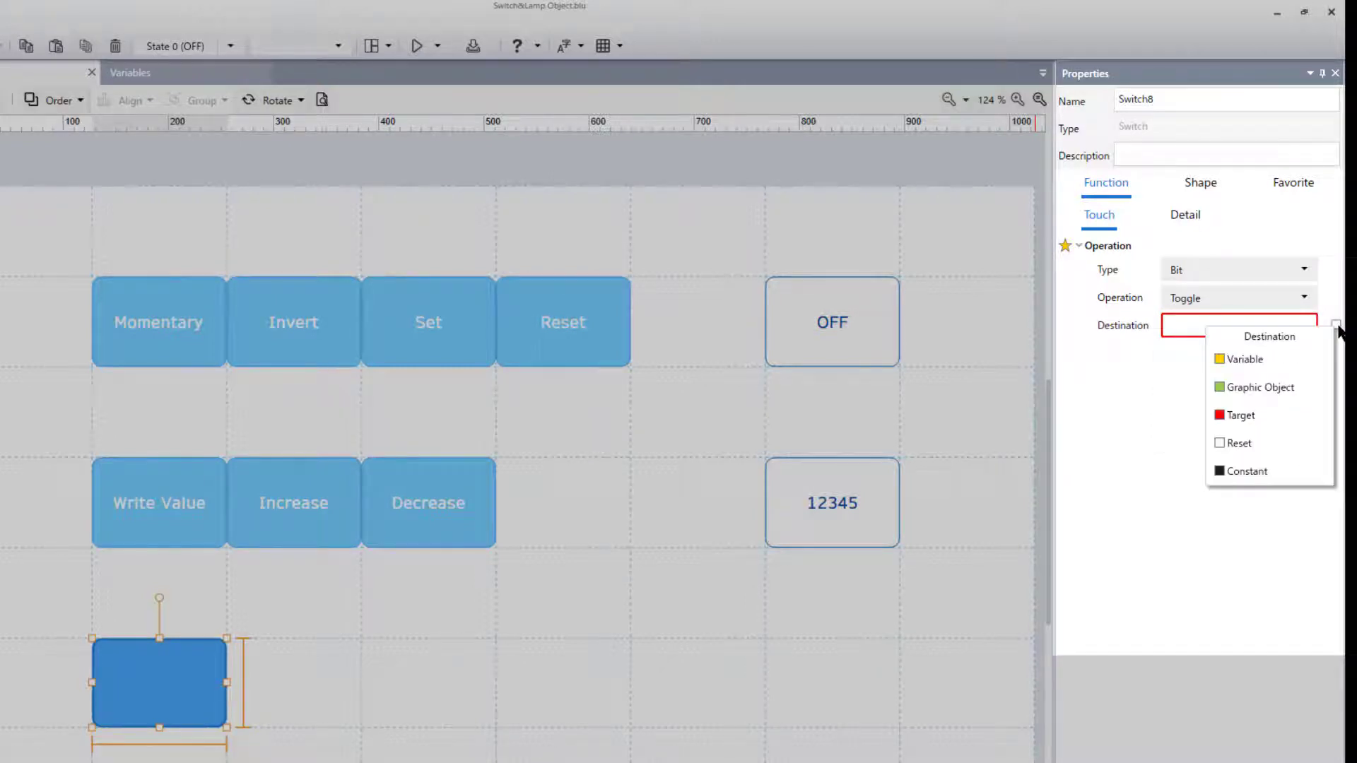
pyautogui.click(1293, 362)
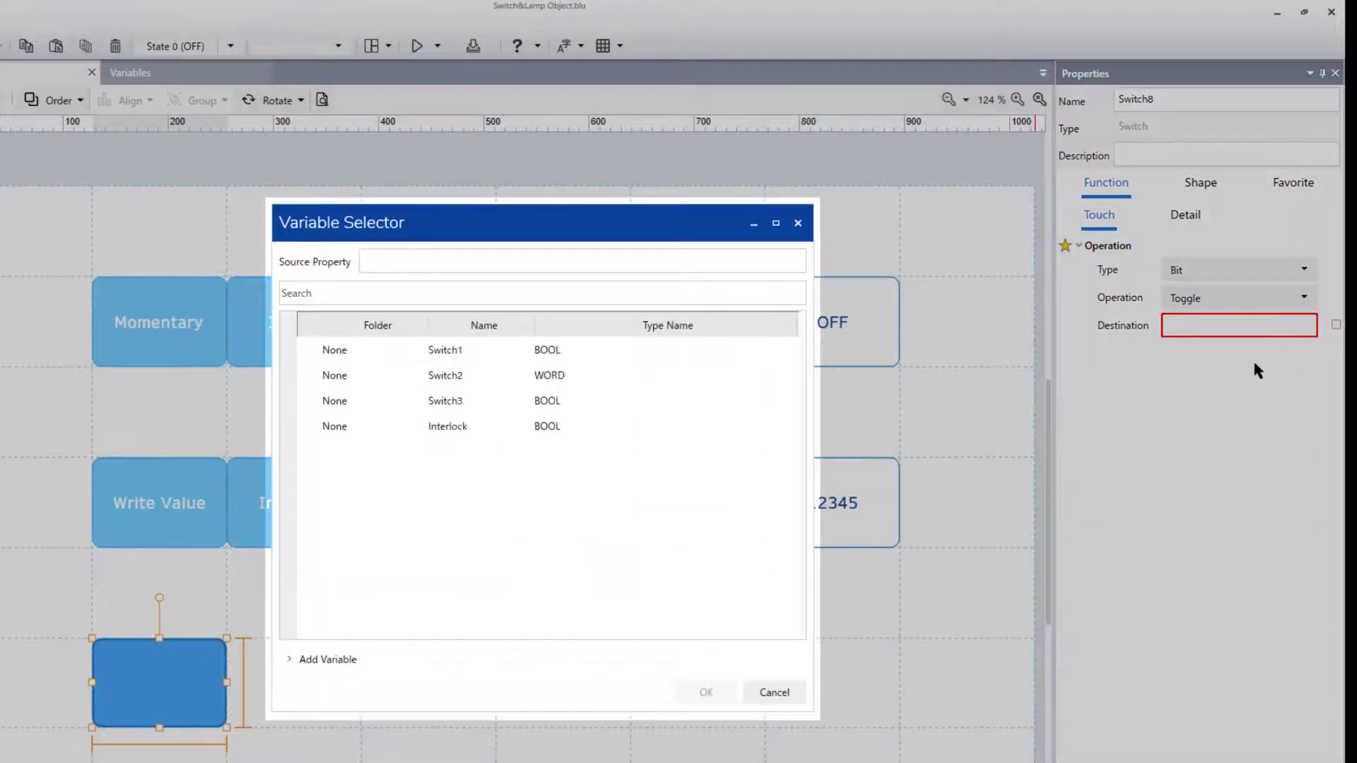
pyautogui.click(626, 427)
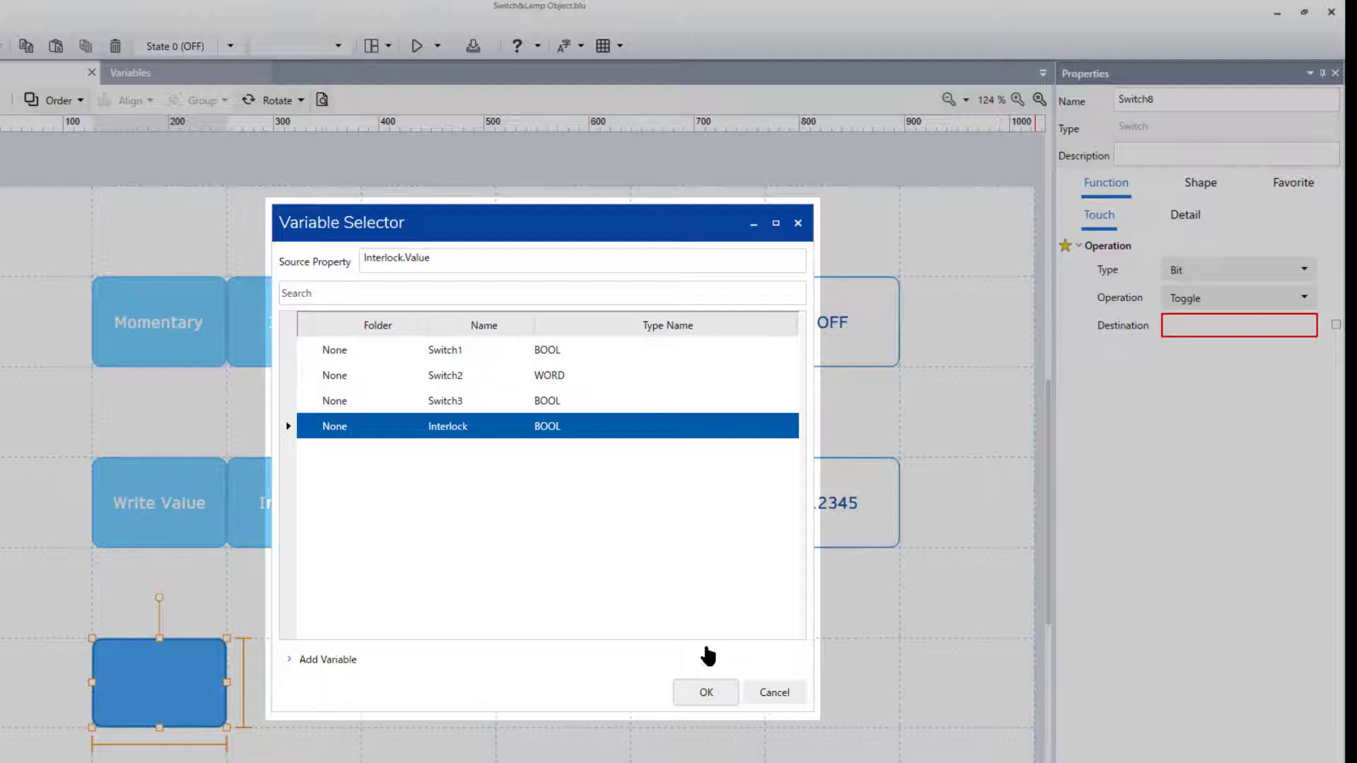
pyautogui.click(726, 681)
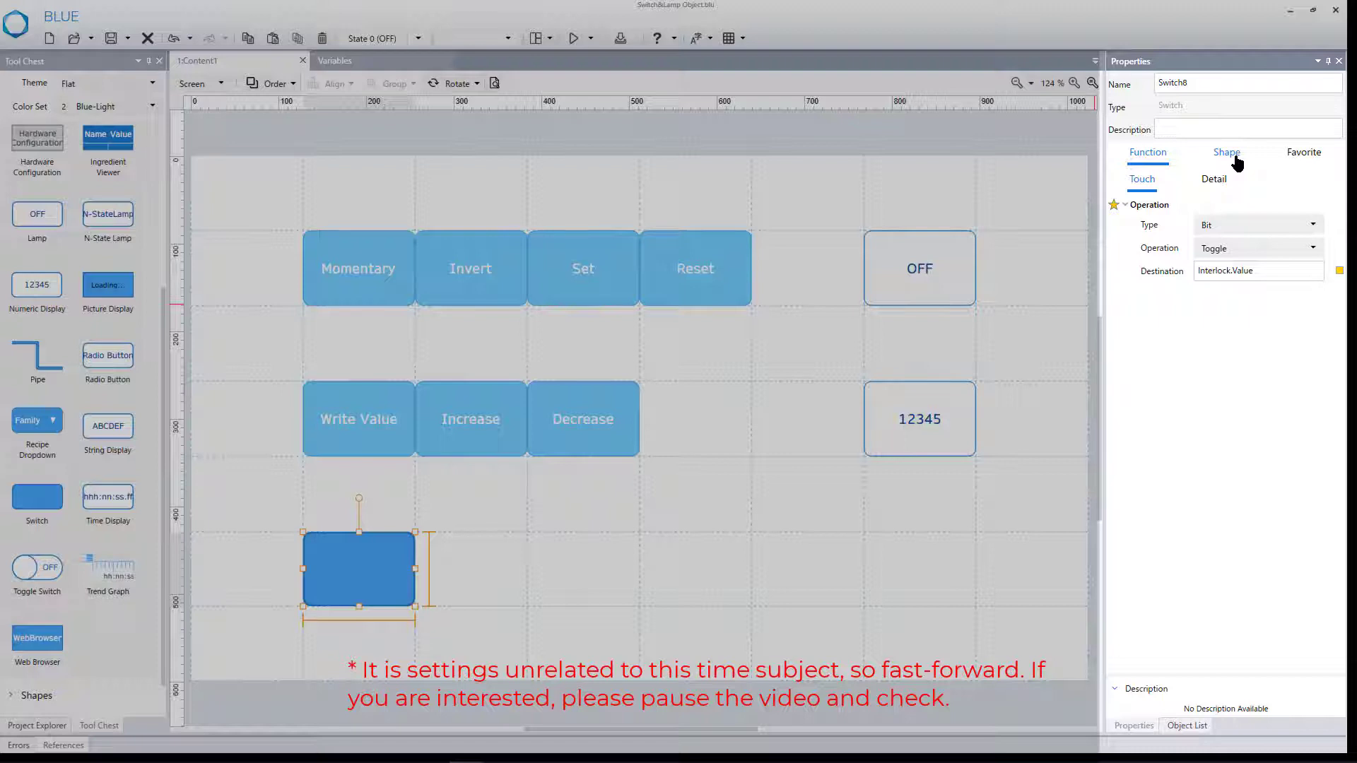
# - Label the switch with the text Interlock for both its release and press states
pyautogui.click(1200, 183)
pyautogui.click(1126, 207)
pyautogui.click(1203, 252)
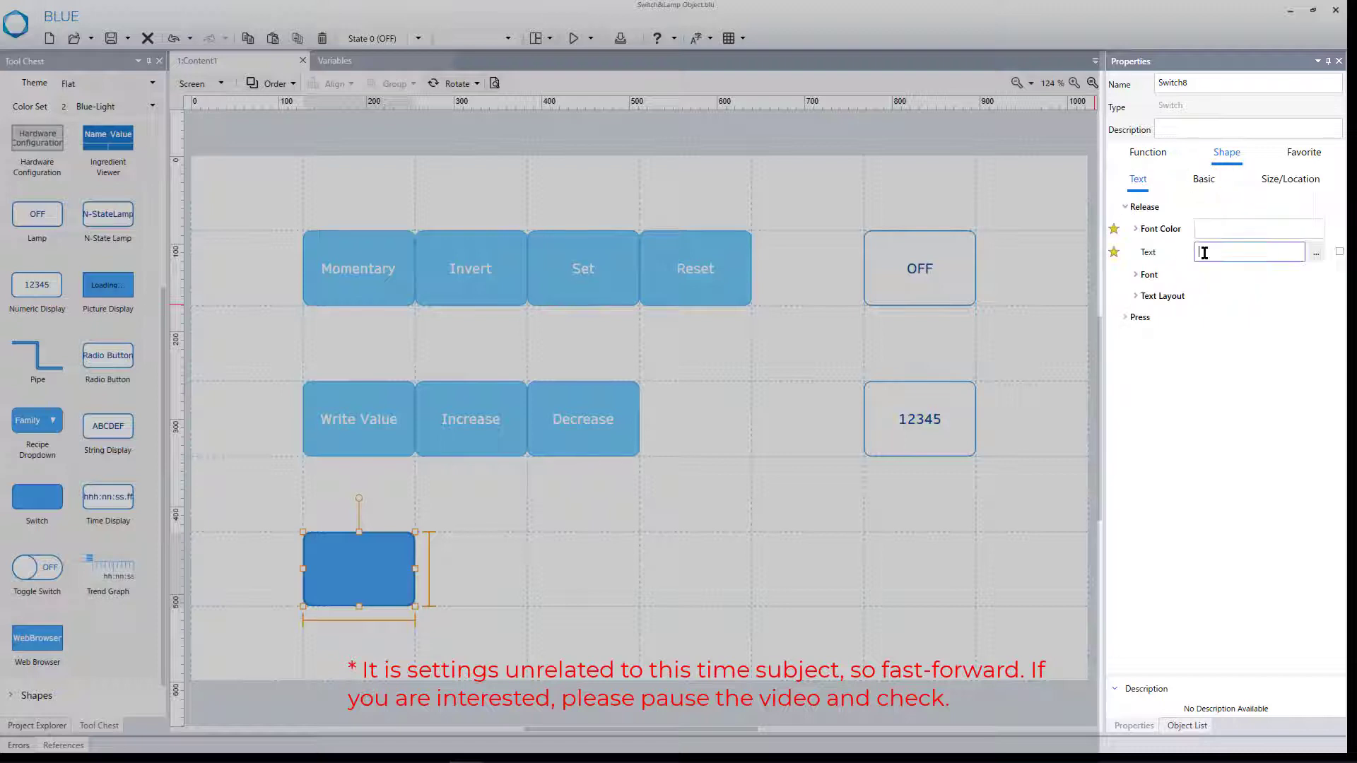
pyautogui.write('Interlock')
pyautogui.press('Return')
pyautogui.click(1126, 316)
pyautogui.click(1207, 360)
pyautogui.write('Interlock')
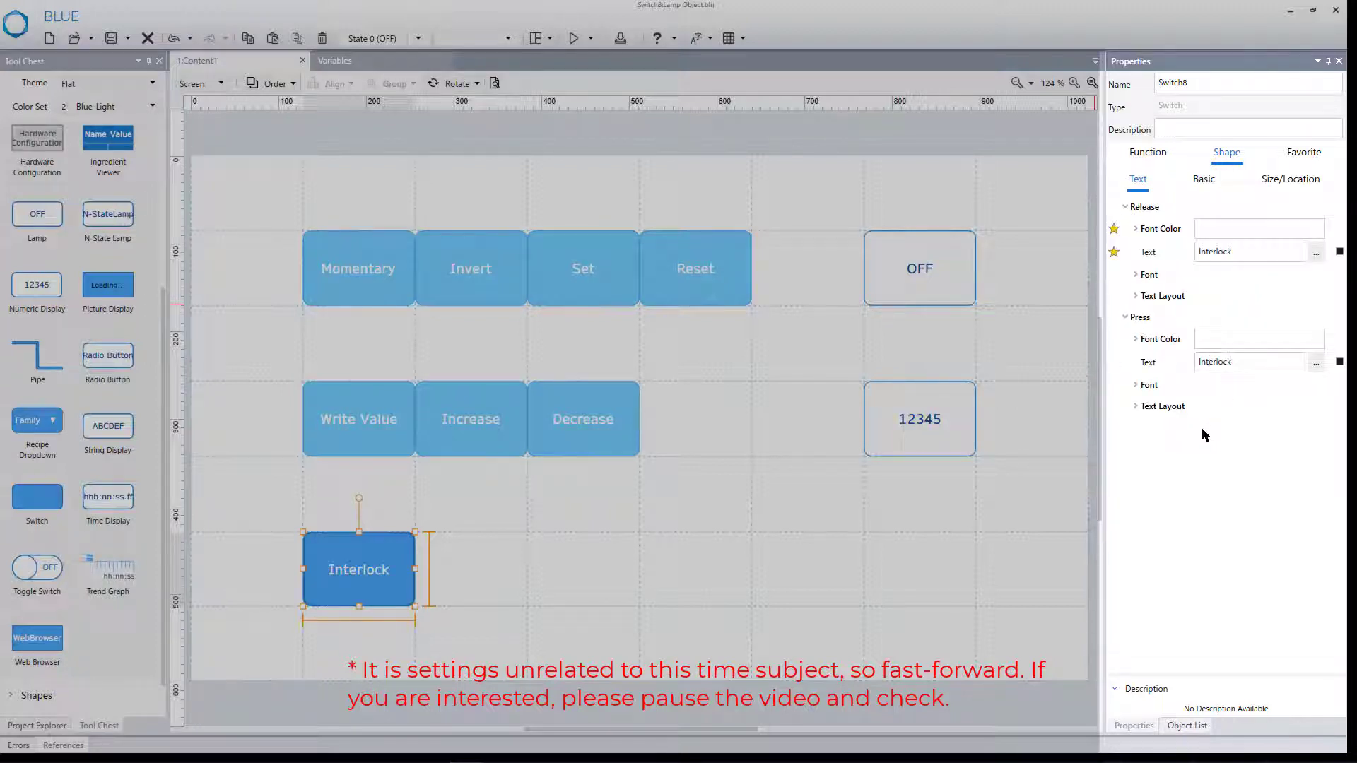
# - Set the Interlock switch's release-state fill to the light blue colour ID:23
pyautogui.click(1203, 179)
pyautogui.click(1125, 273)
pyautogui.click(1133, 295)
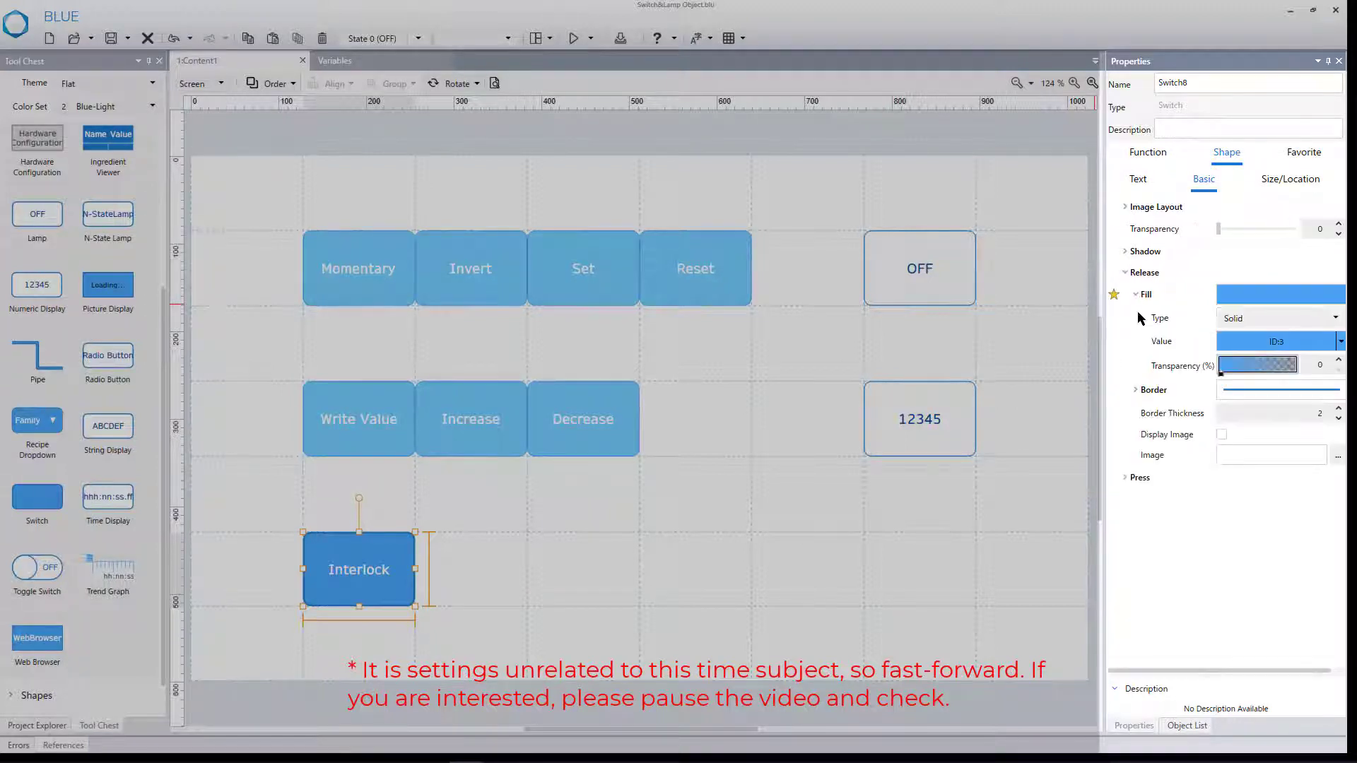
pyautogui.click(1340, 341)
pyautogui.click(1248, 412)
# - Set the Interlock switch's release-state border to colour ID:3 with a thickness of 1
pyautogui.click(1133, 497)
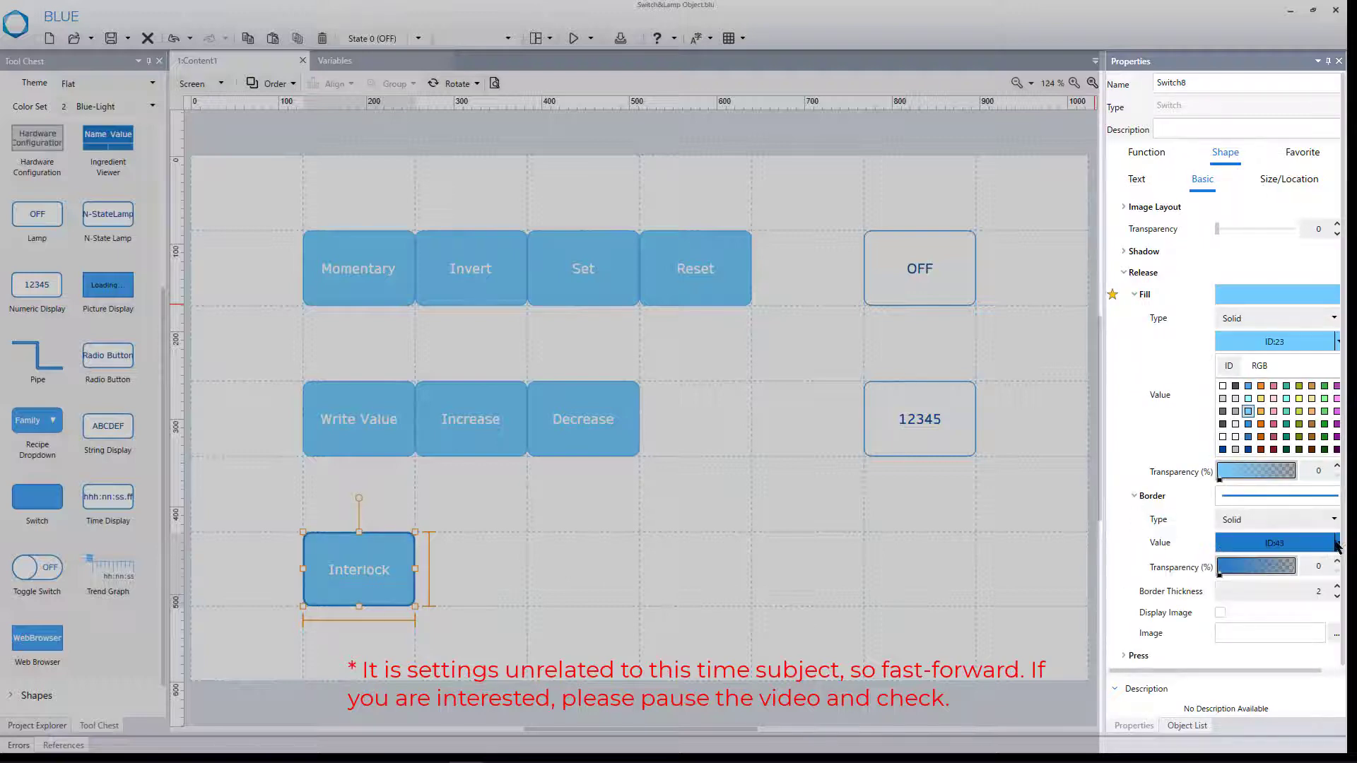
pyautogui.click(1338, 548)
pyautogui.click(1242, 588)
pyautogui.scroll(-3, 1333, 600)
pyautogui.click(1331, 598)
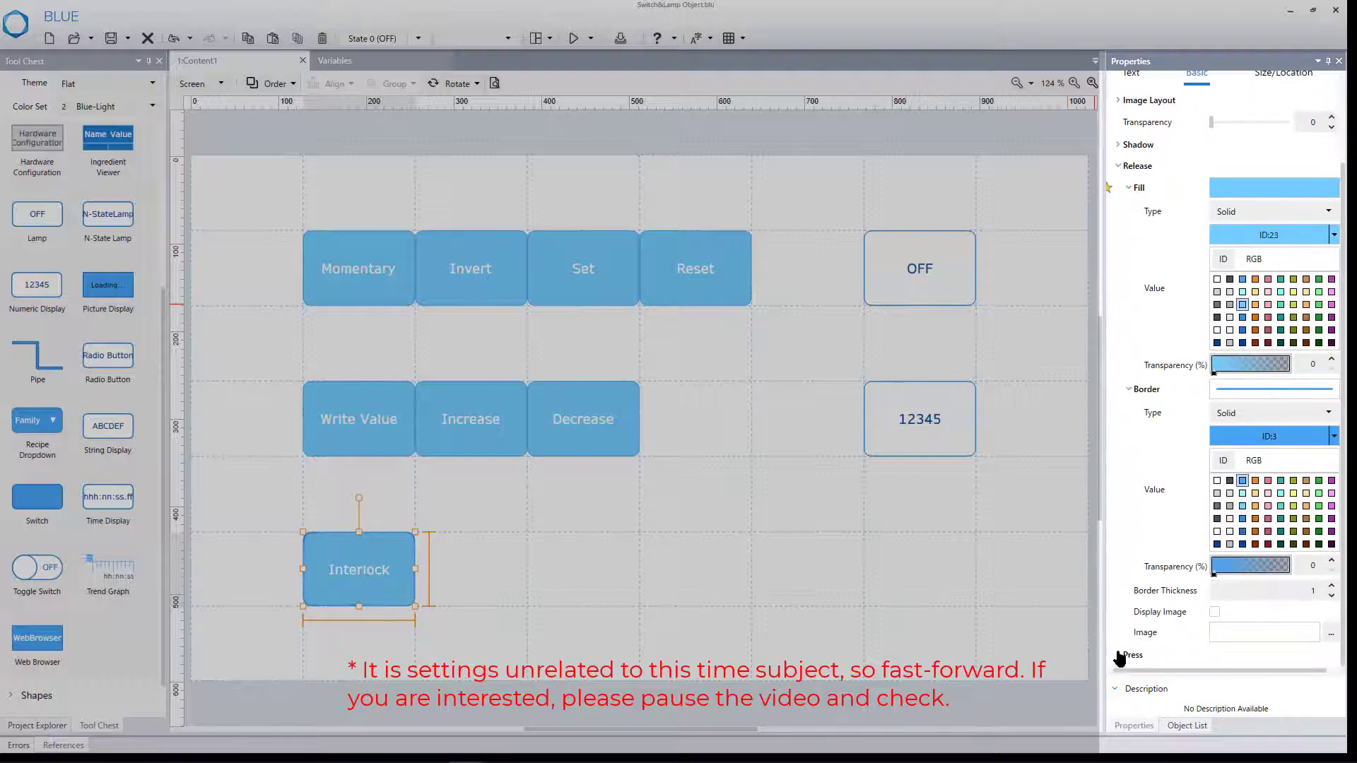
# - Set the Interlock switch's press-state fill to the blue colour ID:33
pyautogui.click(1124, 655)
pyautogui.scroll(-3, 1123, 651)
pyautogui.click(1131, 566)
pyautogui.click(1334, 612)
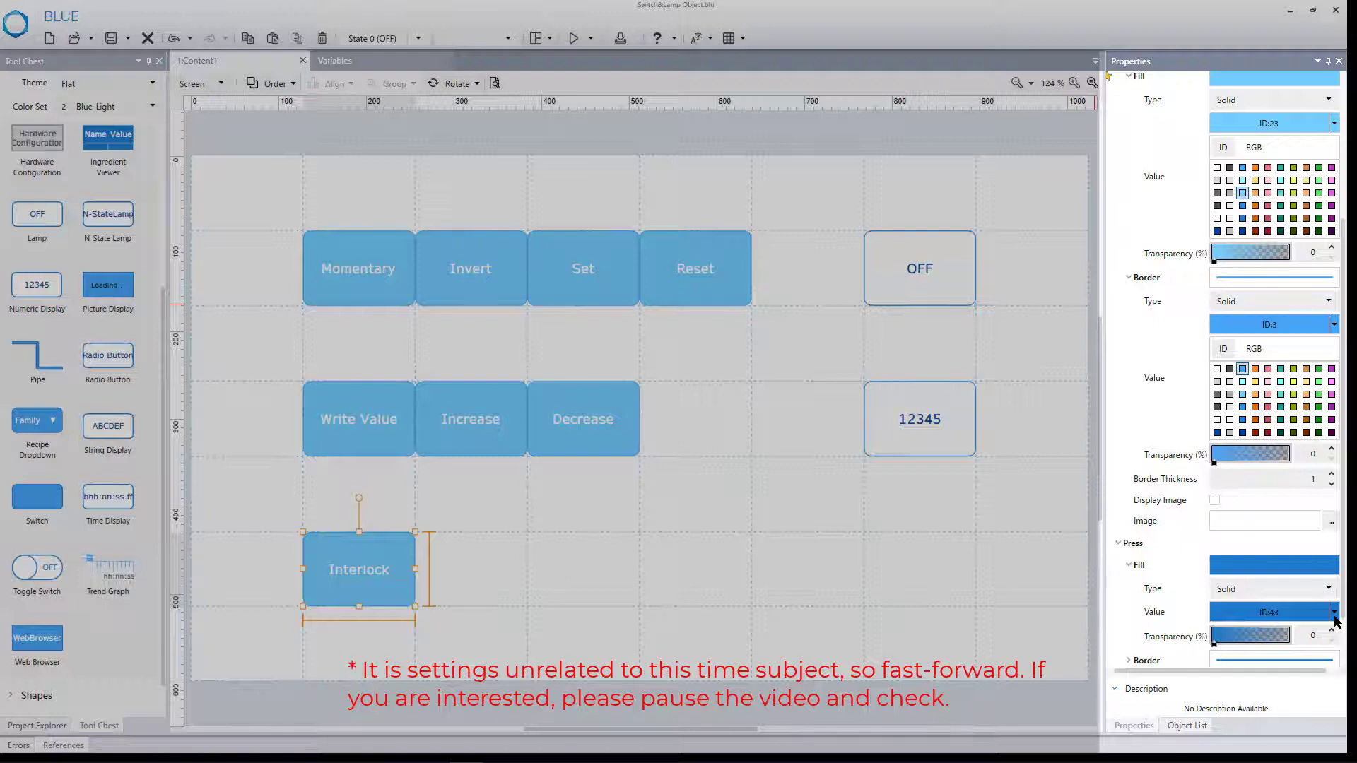
pyautogui.scroll(-3, 1333, 615)
pyautogui.click(1242, 517)
# - Reduce the Interlock switch's press-state border thickness to 1
pyautogui.click(1130, 589)
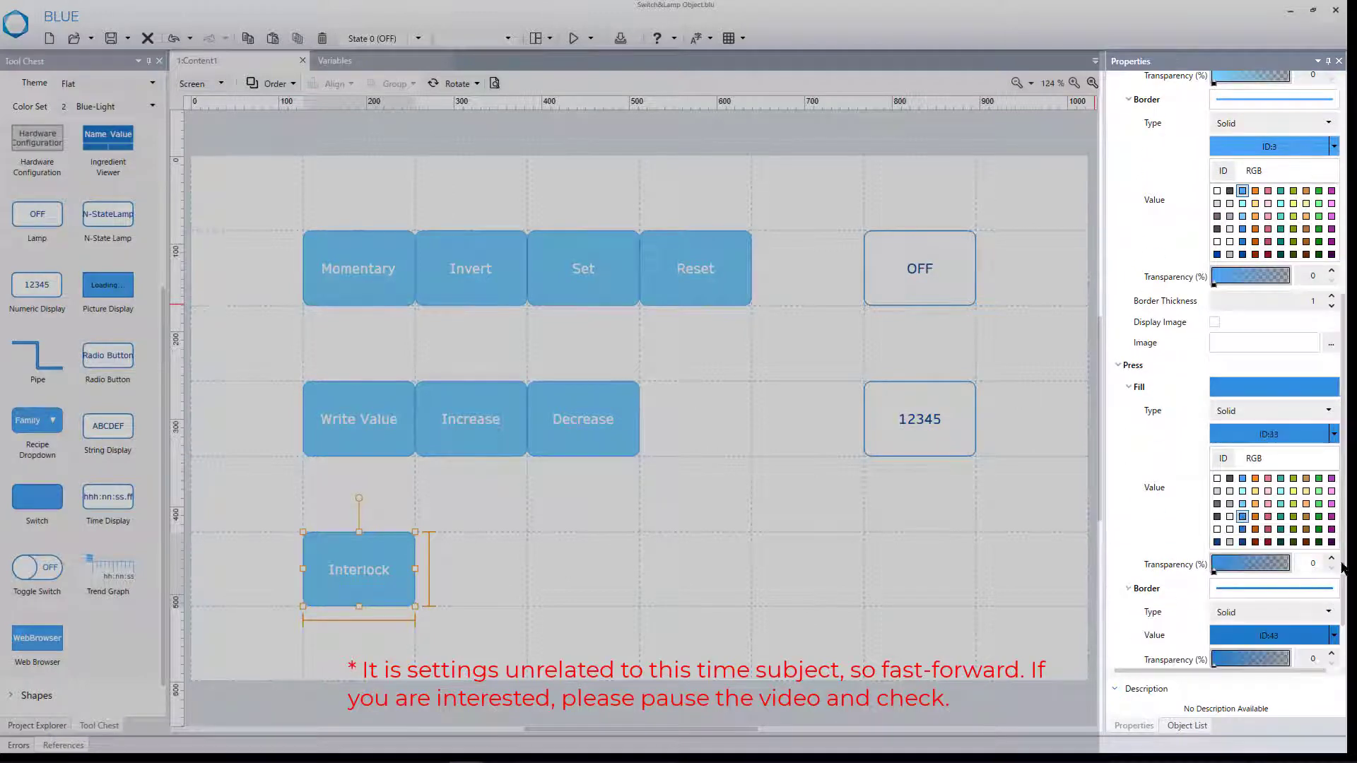
pyautogui.scroll(-3, 1325, 613)
pyautogui.click(1331, 616)
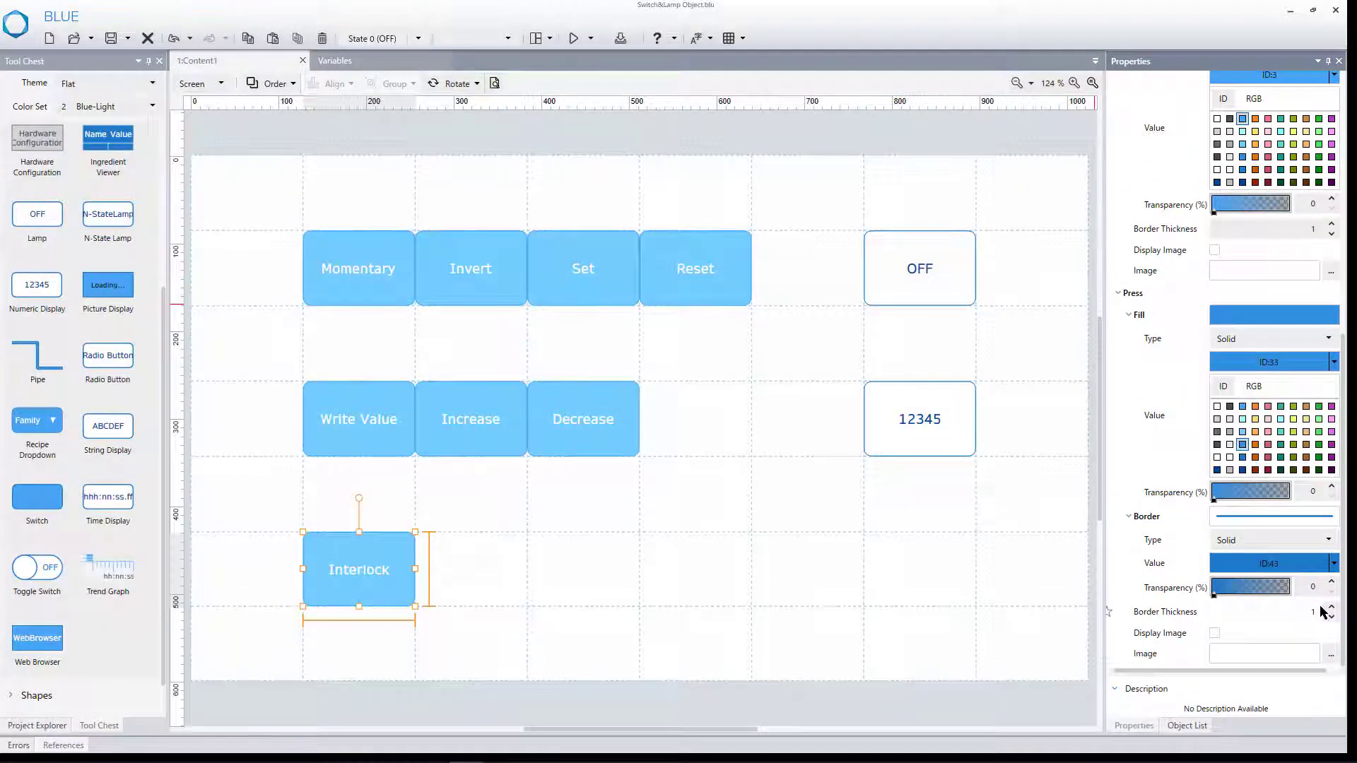
# - Duplicate the Interlock switch and place the copy directly to the right of the original
pyautogui.click(371, 562)
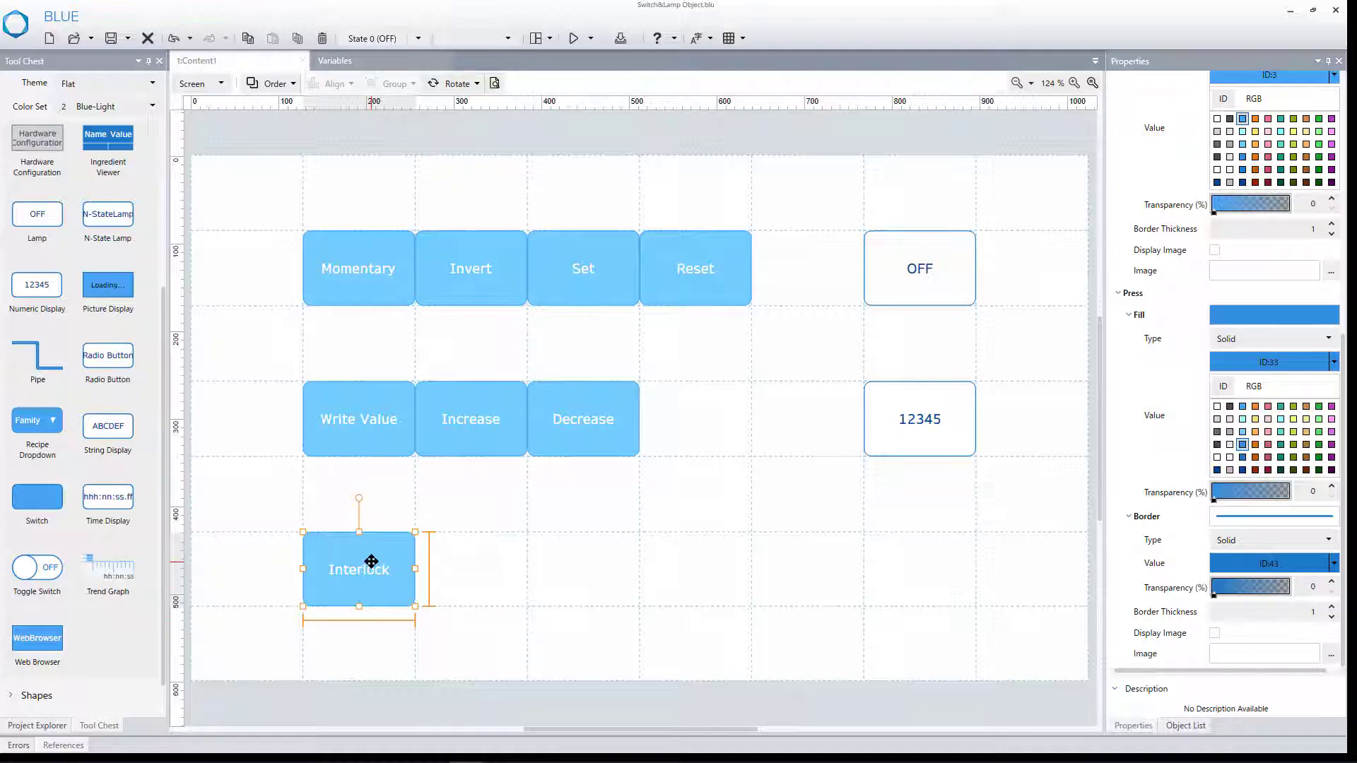
pyautogui.click(249, 39)
pyautogui.click(272, 41)
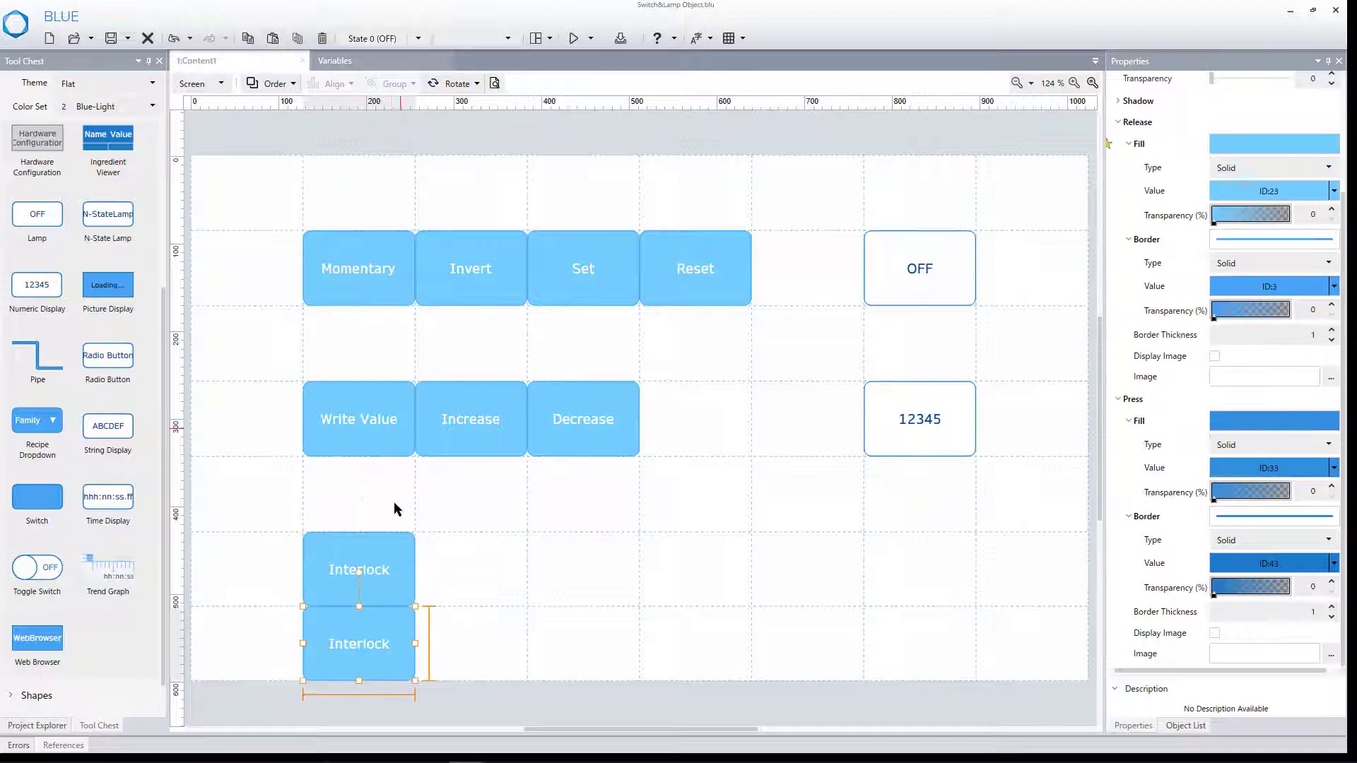
pyautogui.moveTo(371, 629); pyautogui.dragTo(470, 585)
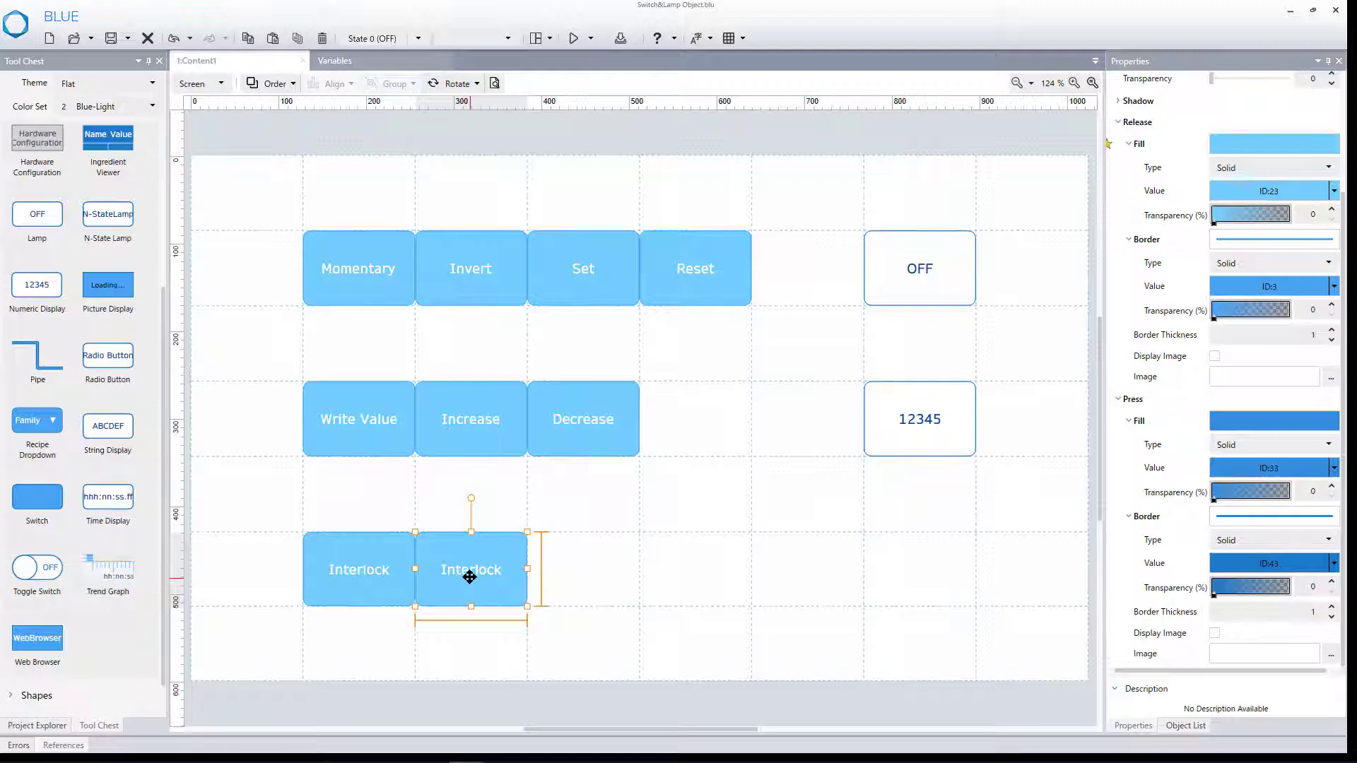
pyautogui.scroll(3, 1193, 235)
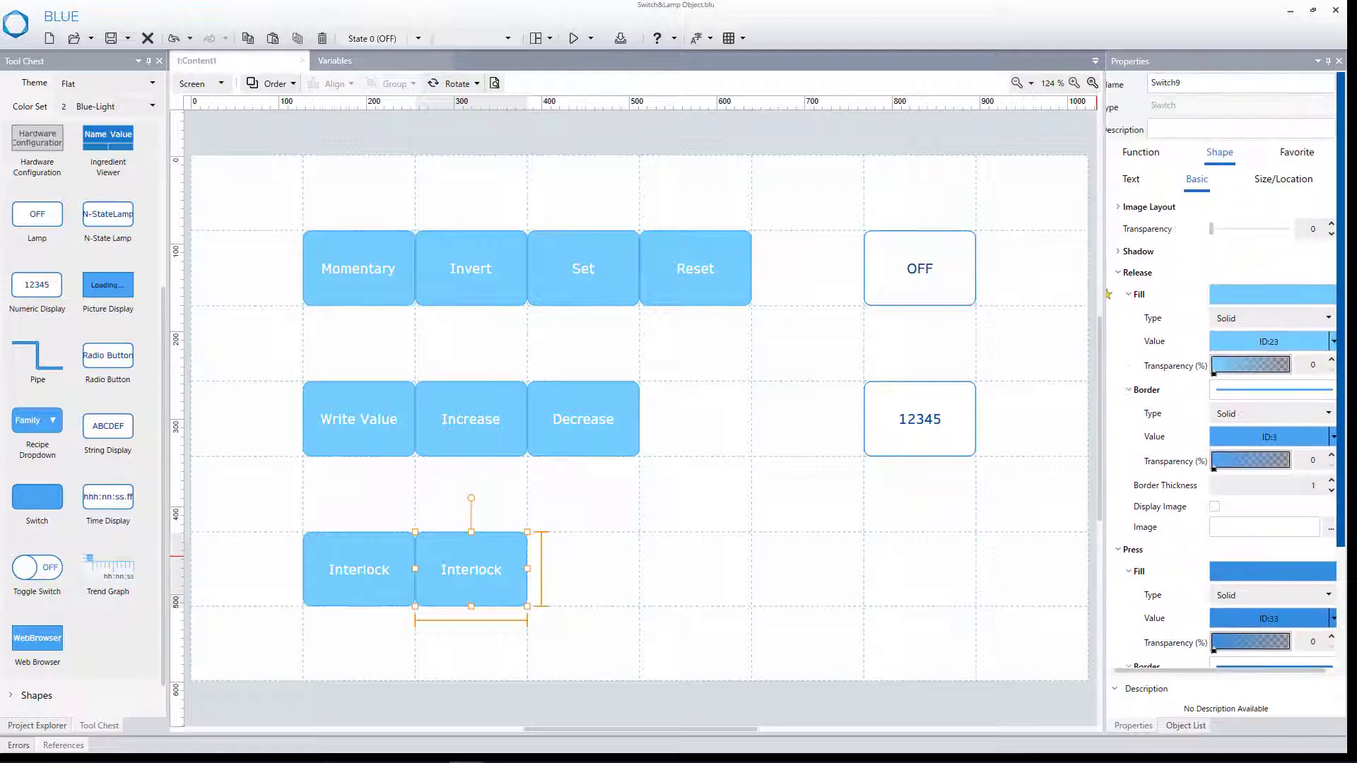
# - Set the touch operation destination of the copied Interlock switch to the Switch3 variable
pyautogui.click(1160, 157)
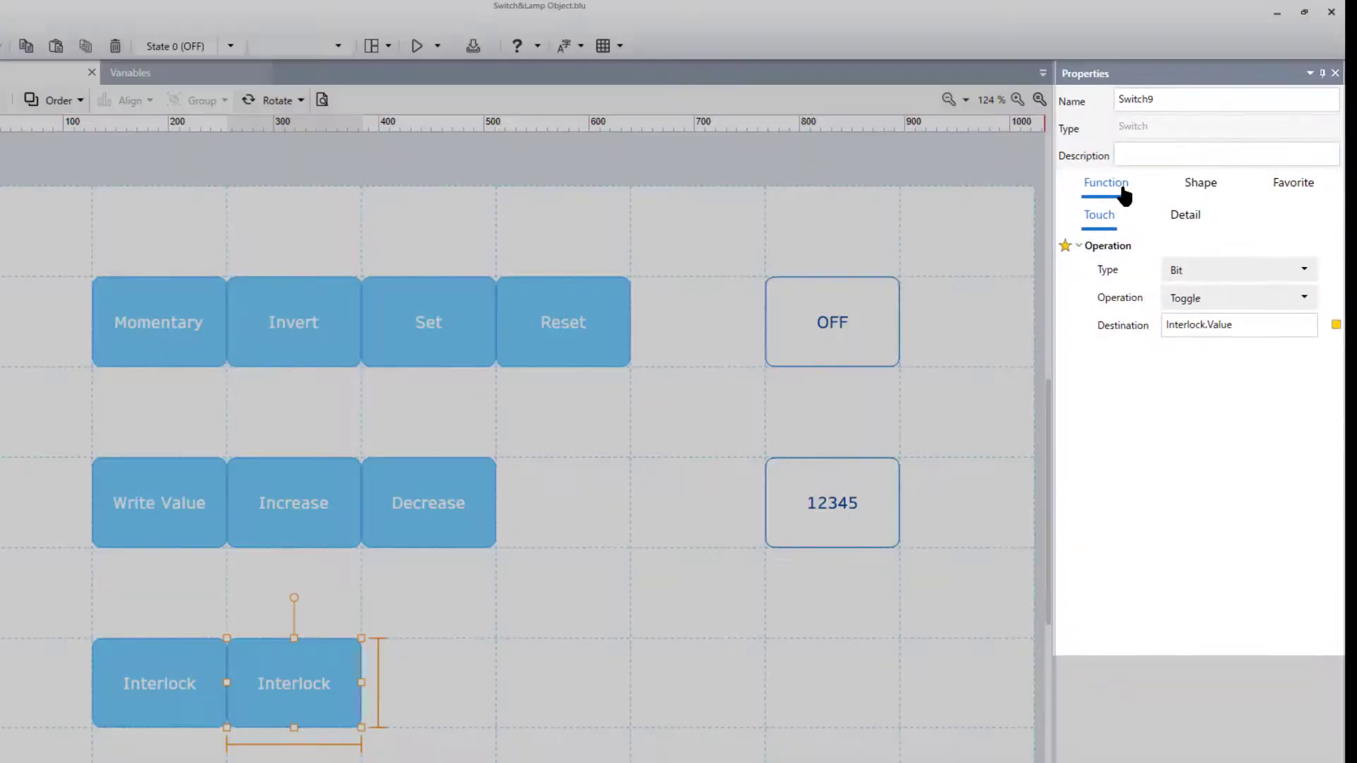
pyautogui.click(1336, 326)
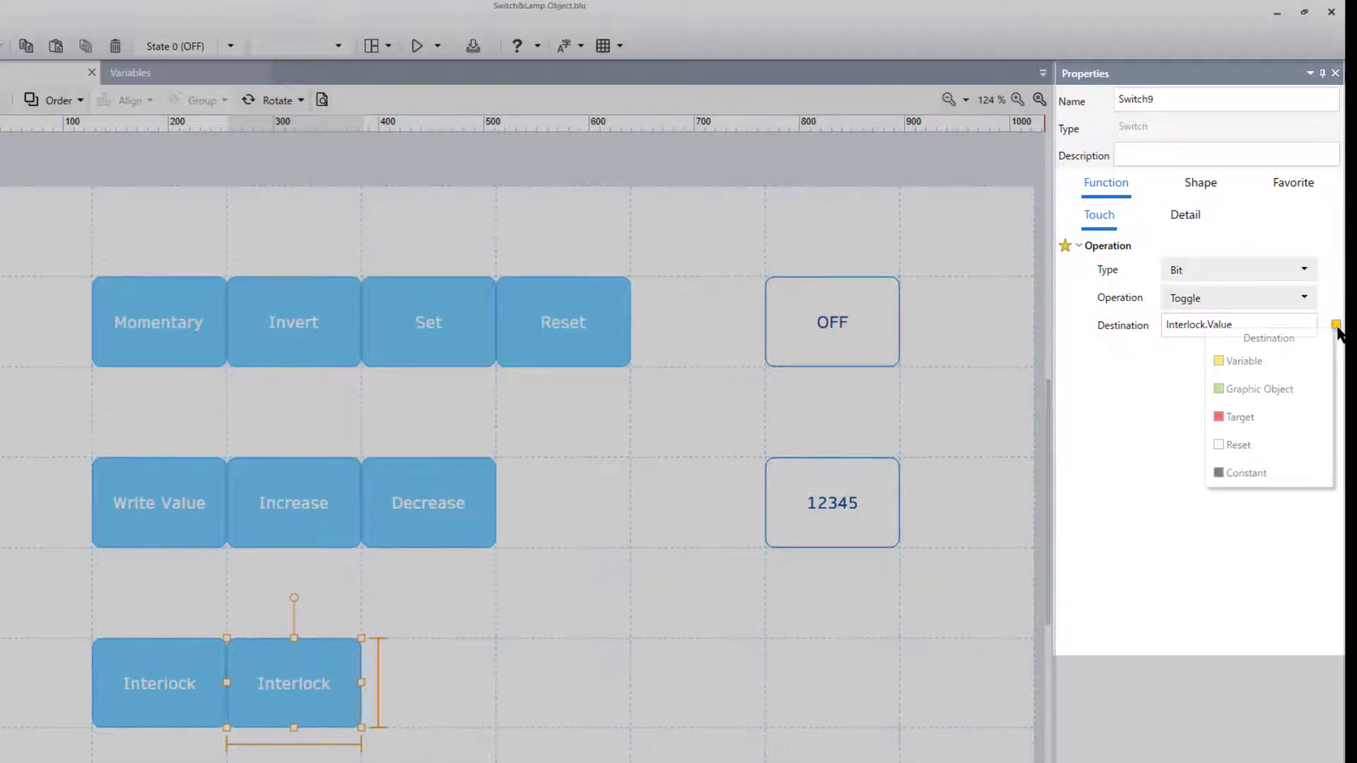
pyautogui.click(1285, 363)
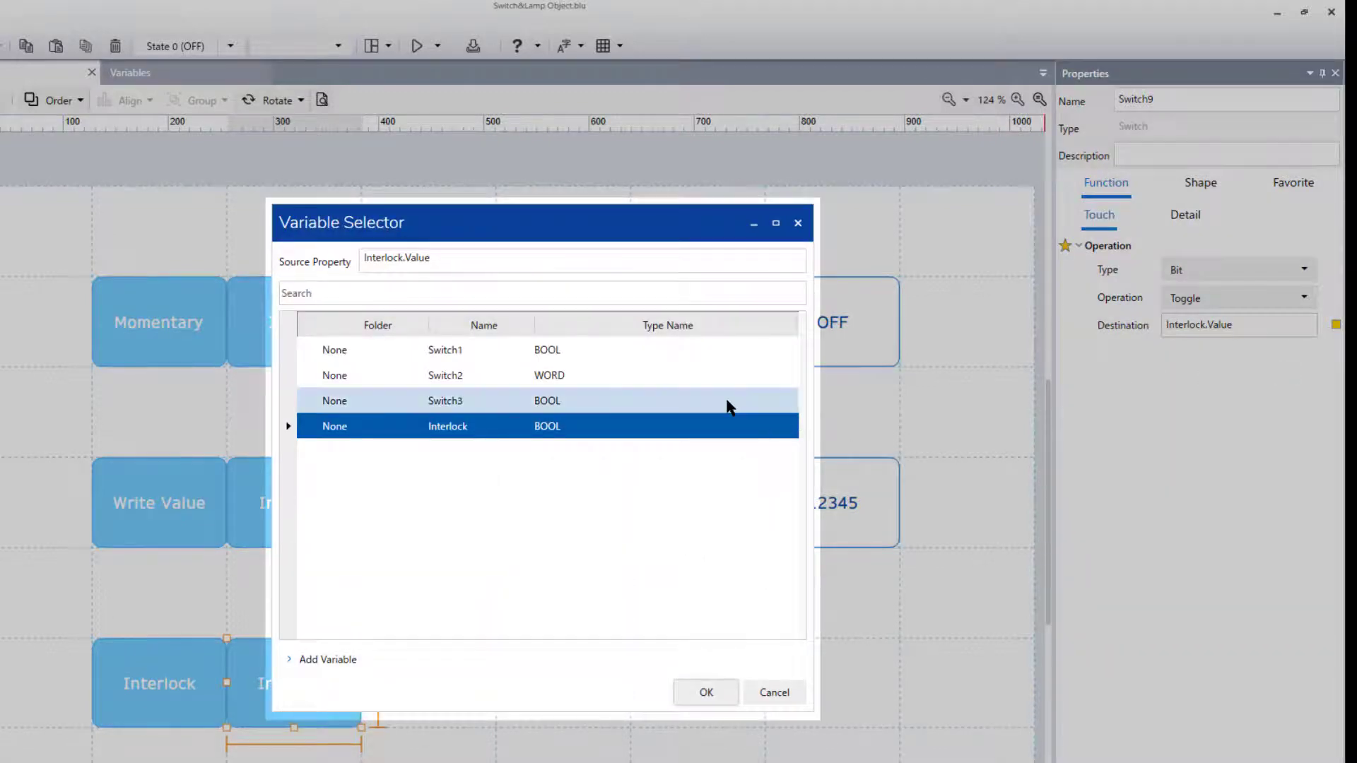
pyautogui.click(730, 408)
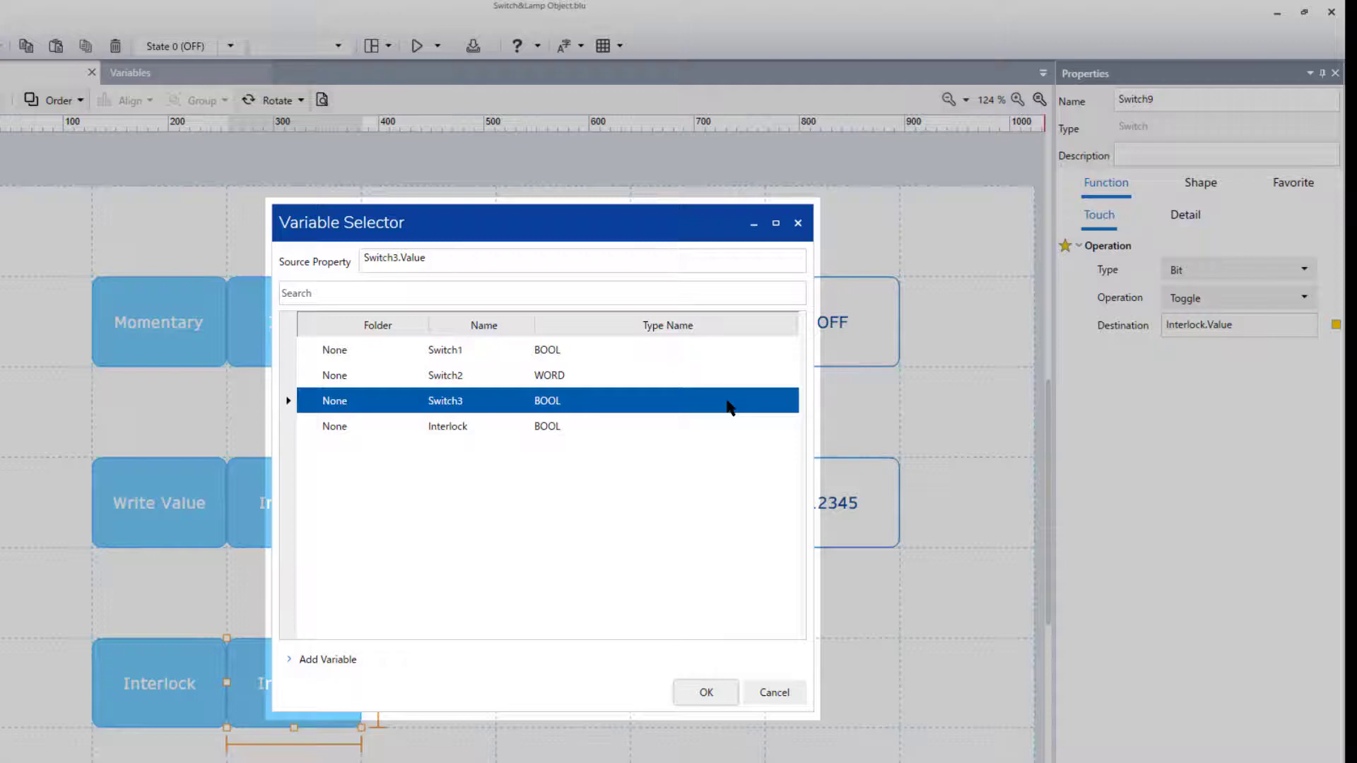
pyautogui.click(730, 687)
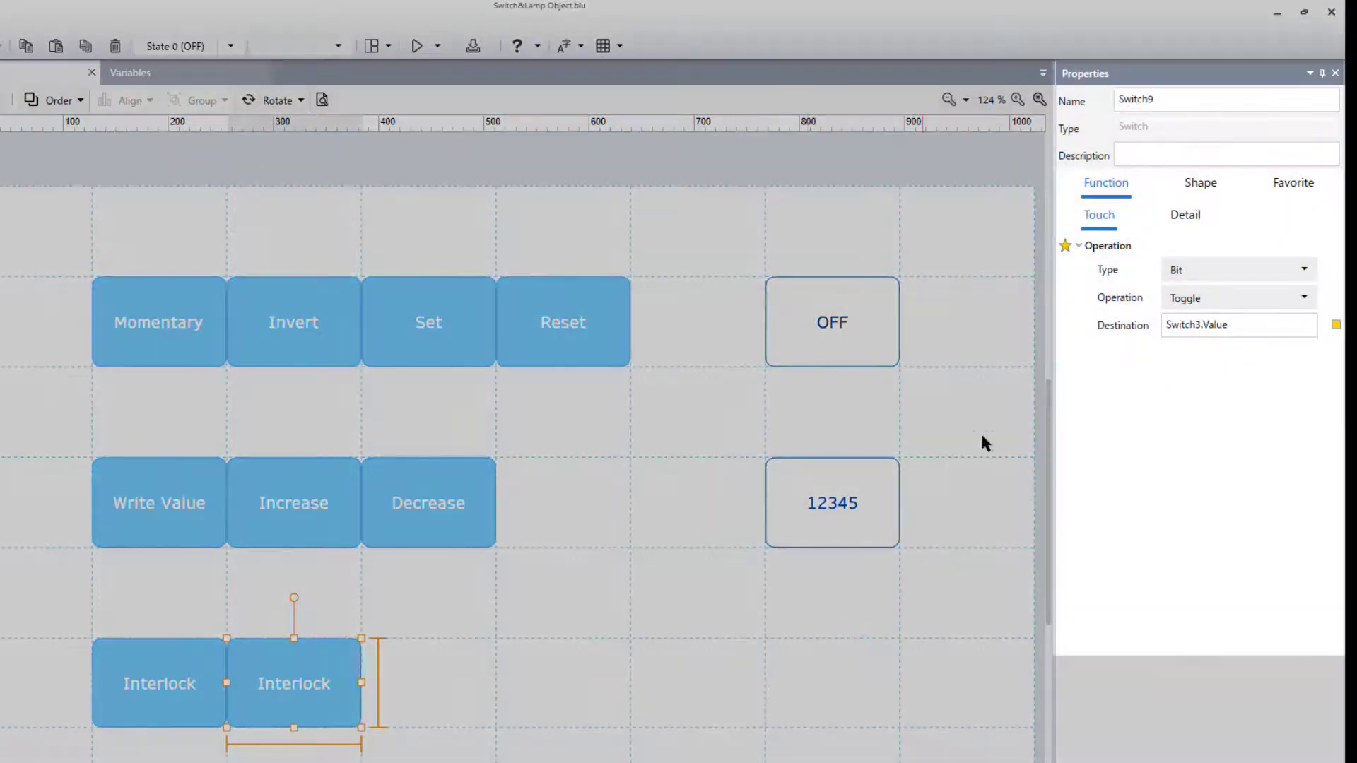
# - Bind the copied switch's Interlock property to the Interlock variable with the direction One Way
pyautogui.click(1186, 215)
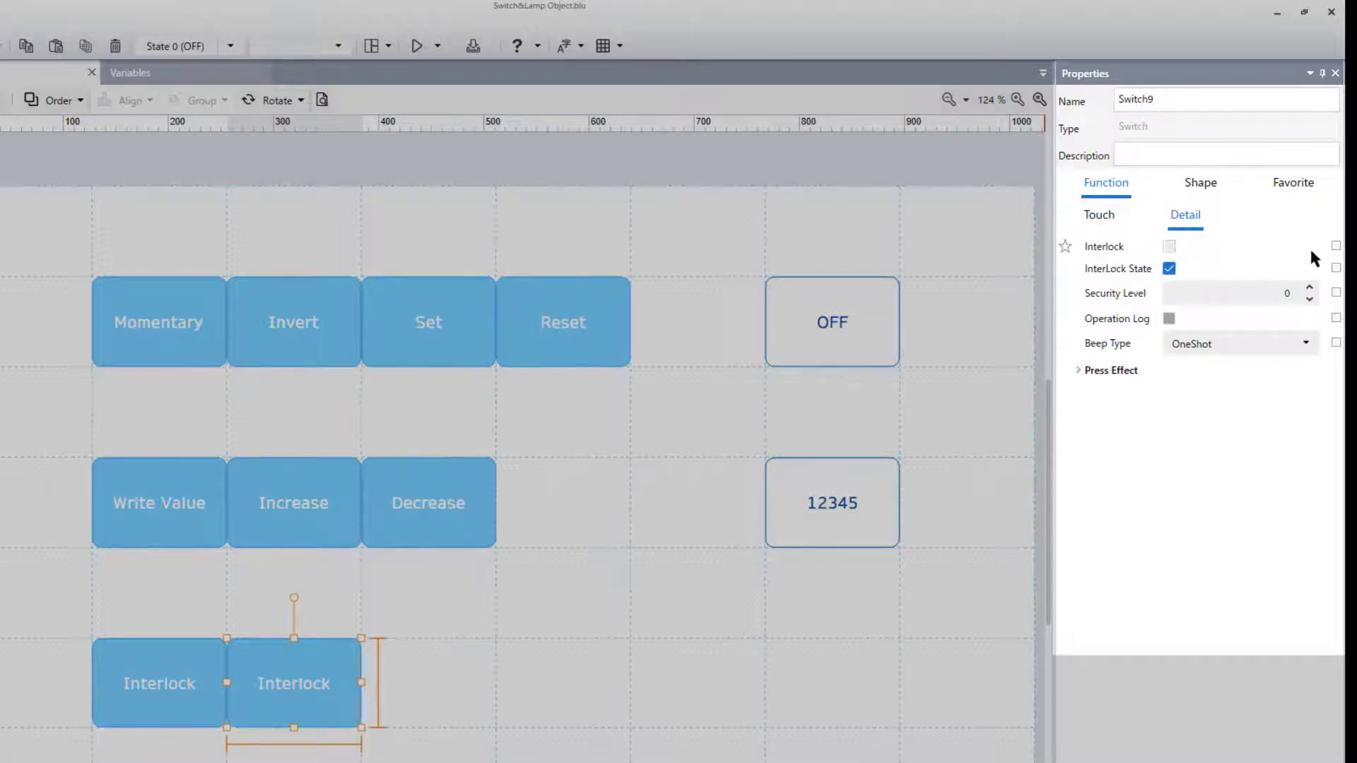
pyautogui.click(1336, 247)
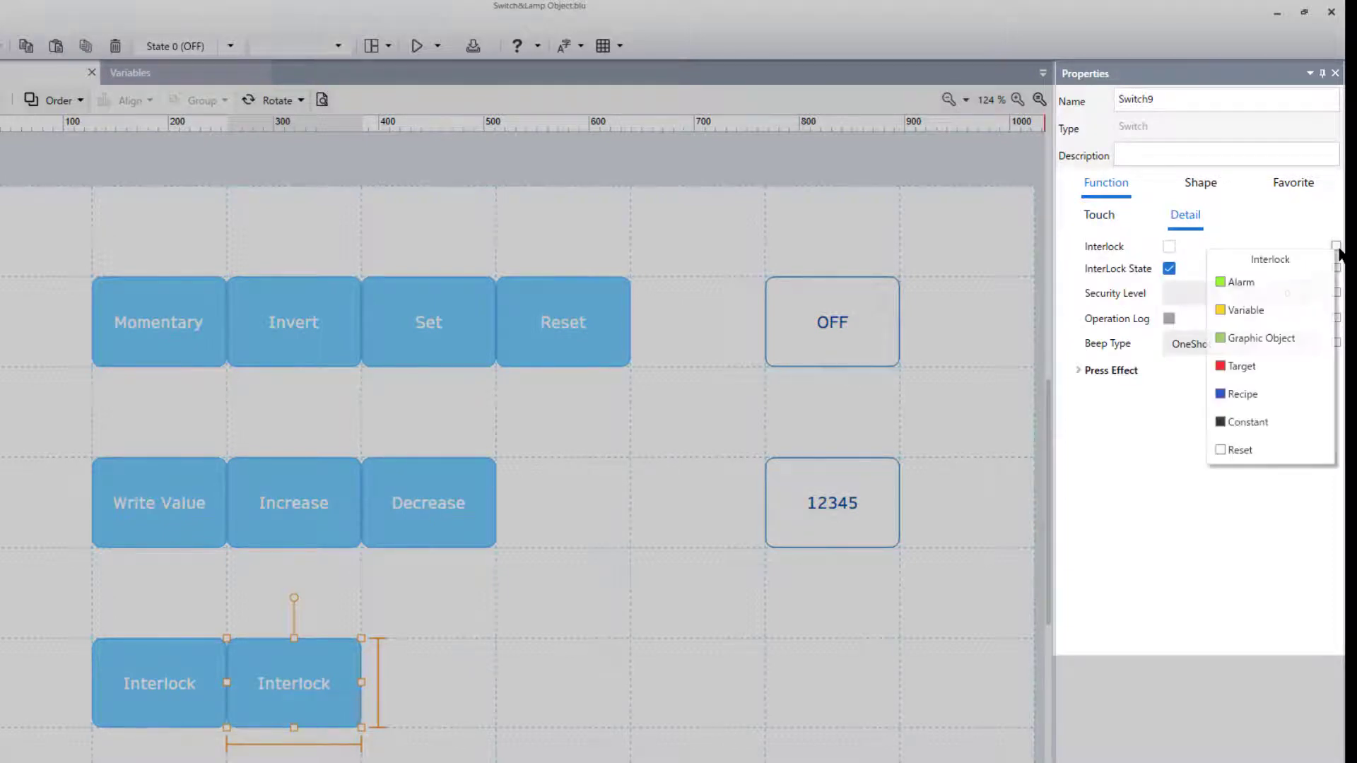
pyautogui.click(1281, 311)
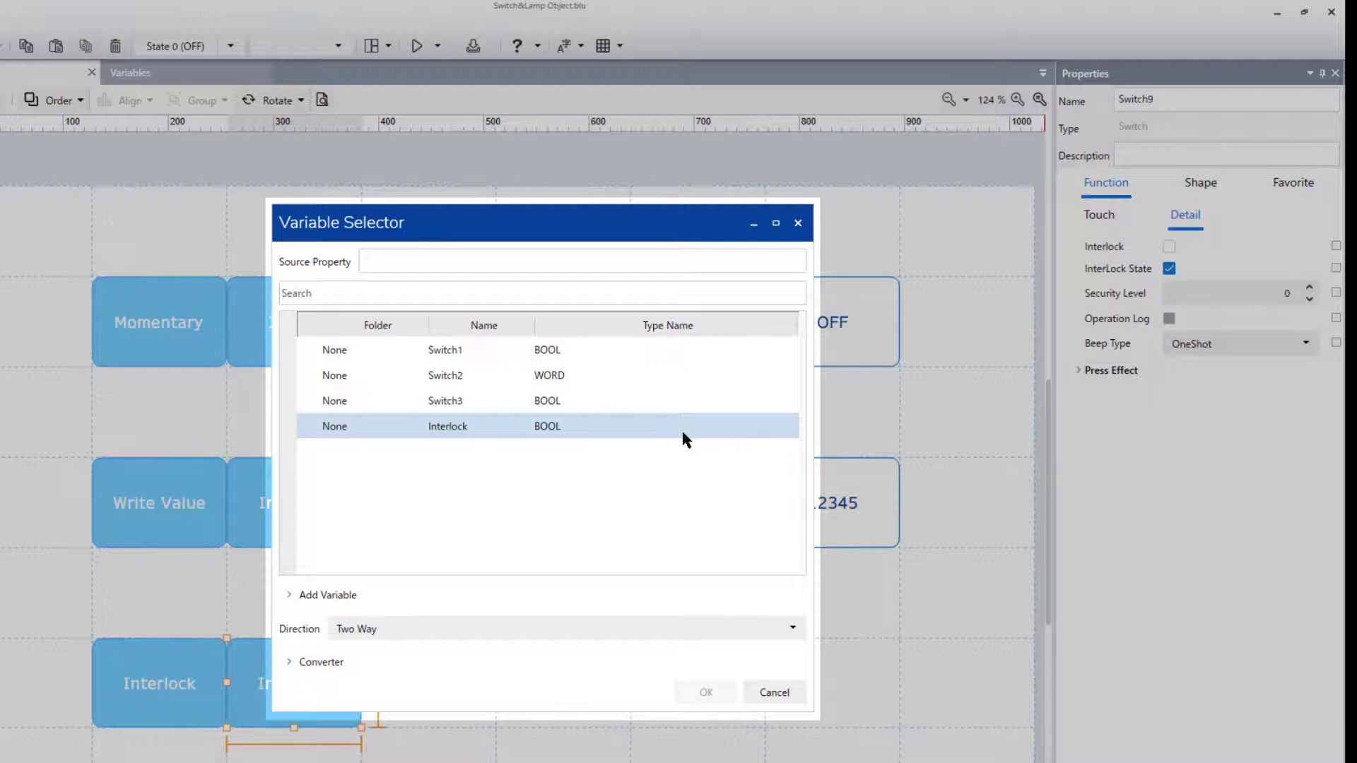
pyautogui.click(684, 438)
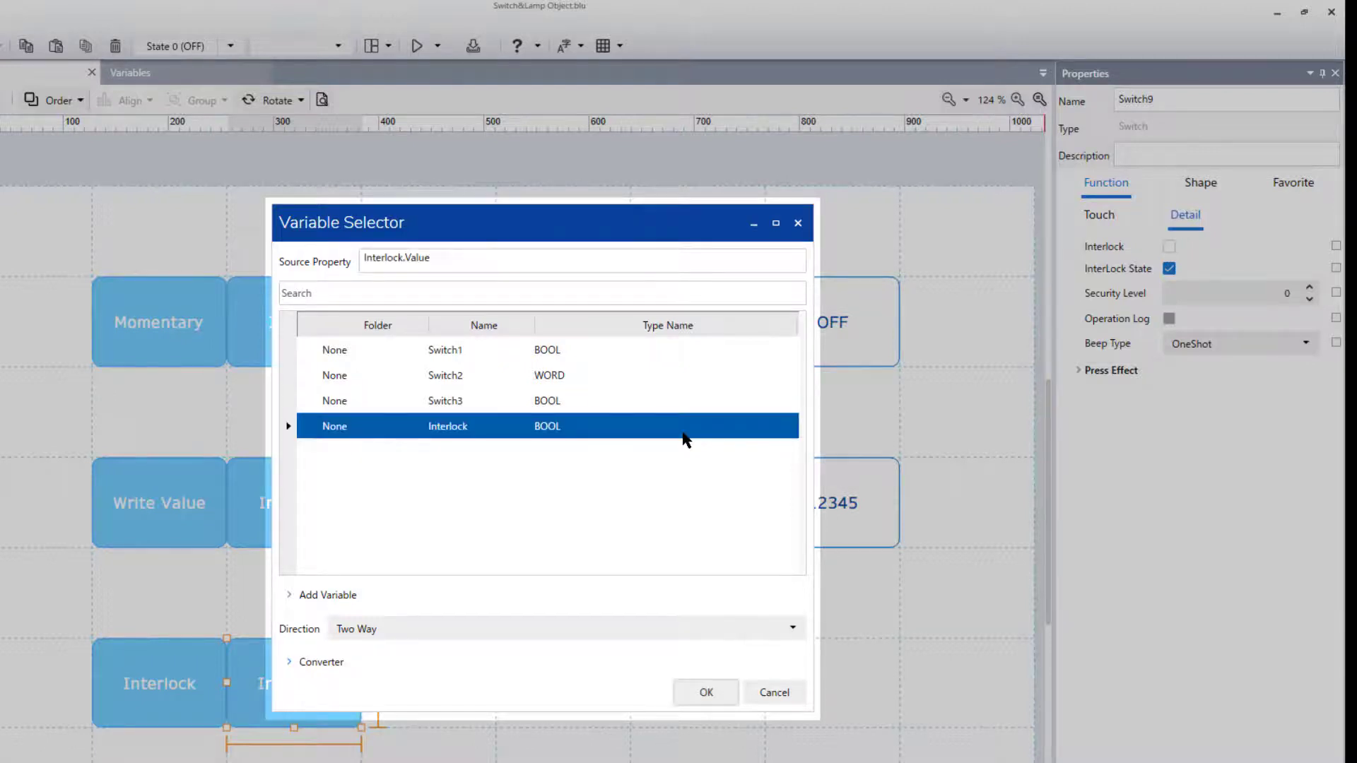
pyautogui.click(728, 628)
pyautogui.click(730, 653)
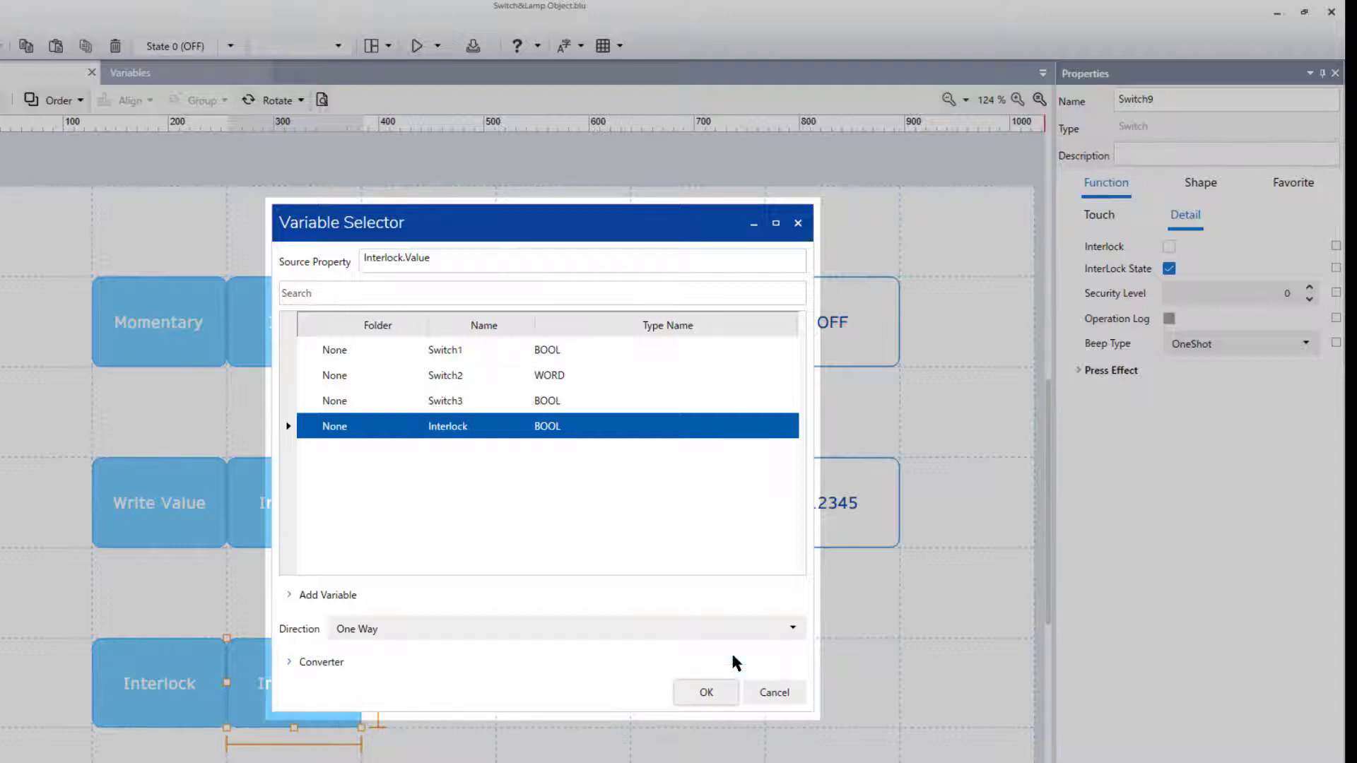
pyautogui.click(729, 692)
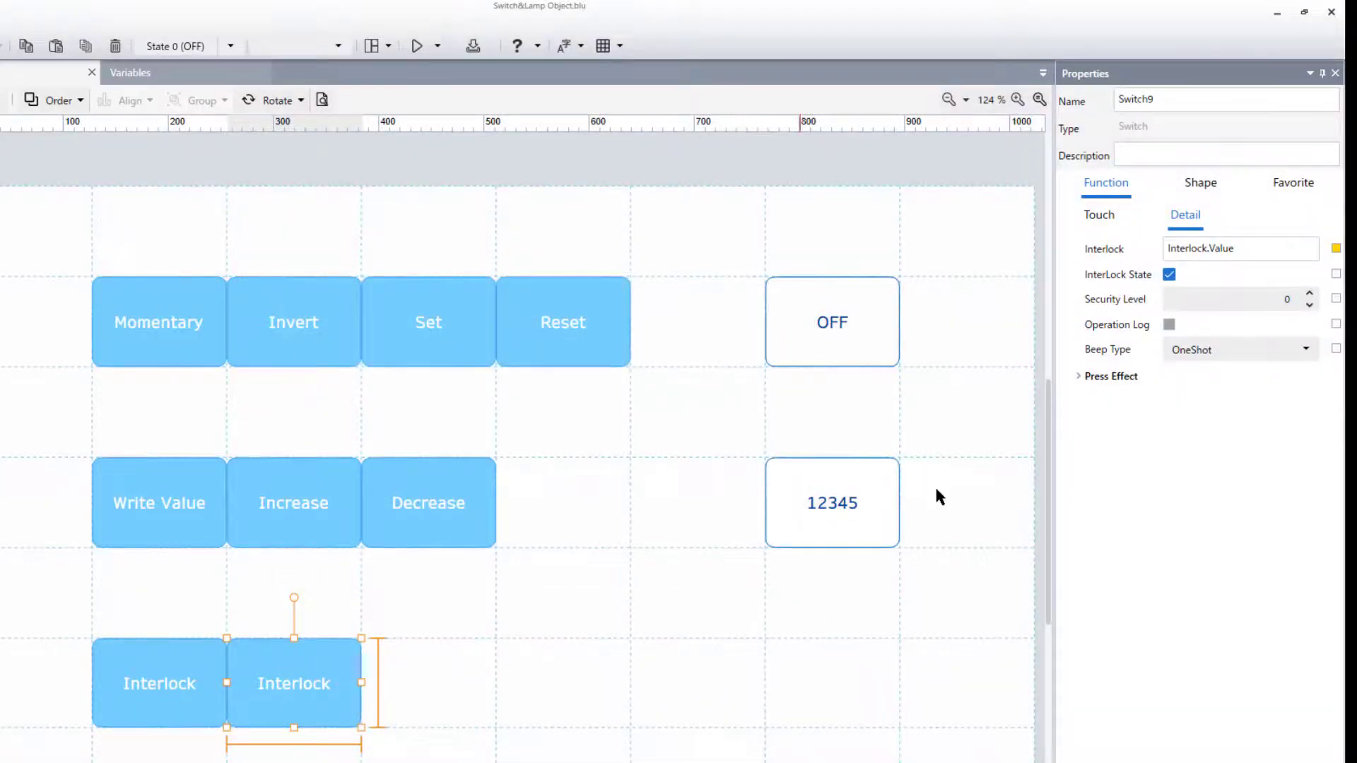
# - Change the copied switch's release and press texts to "Switch"
pyautogui.click(1214, 189)
pyautogui.moveTo(1219, 302); pyautogui.dragTo(1108, 261)
pyautogui.write('Switch')
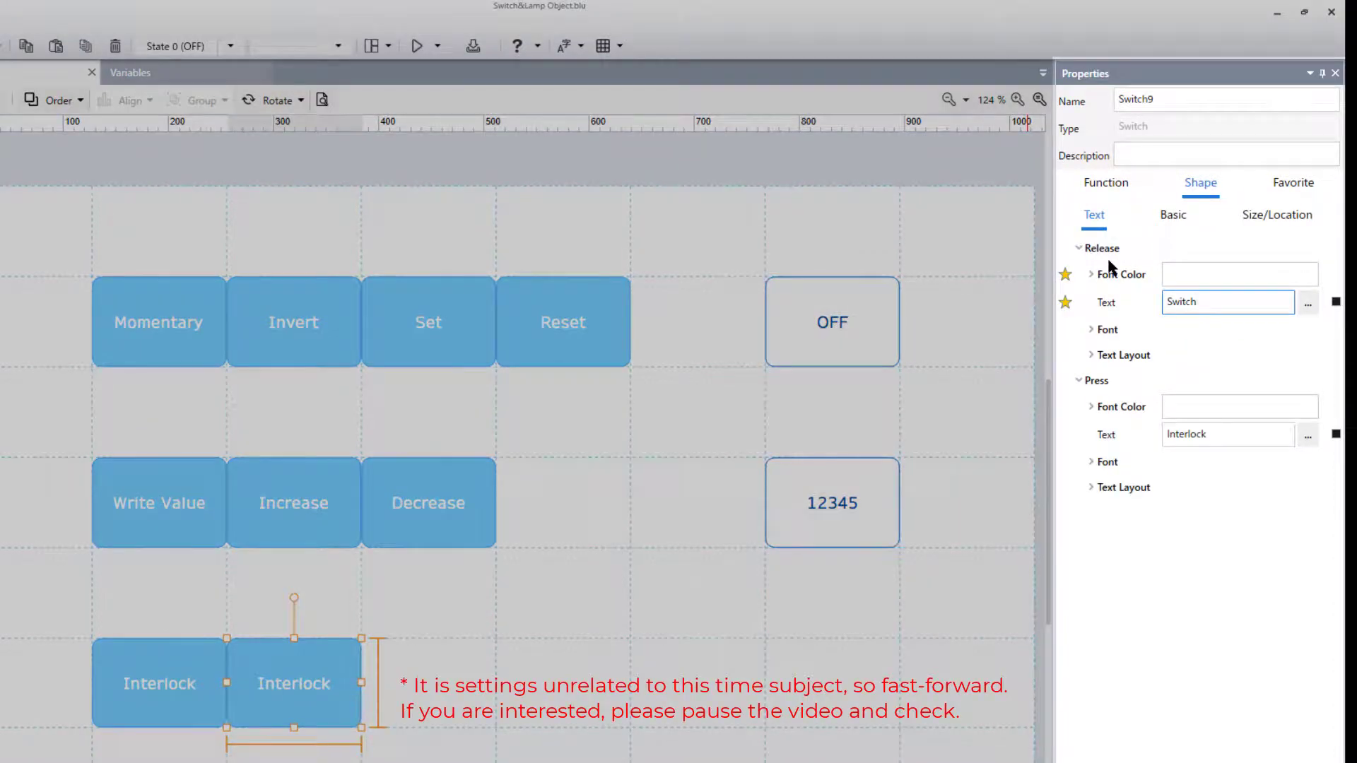
pyautogui.doubleClick(1202, 434)
pyautogui.write('Switch')
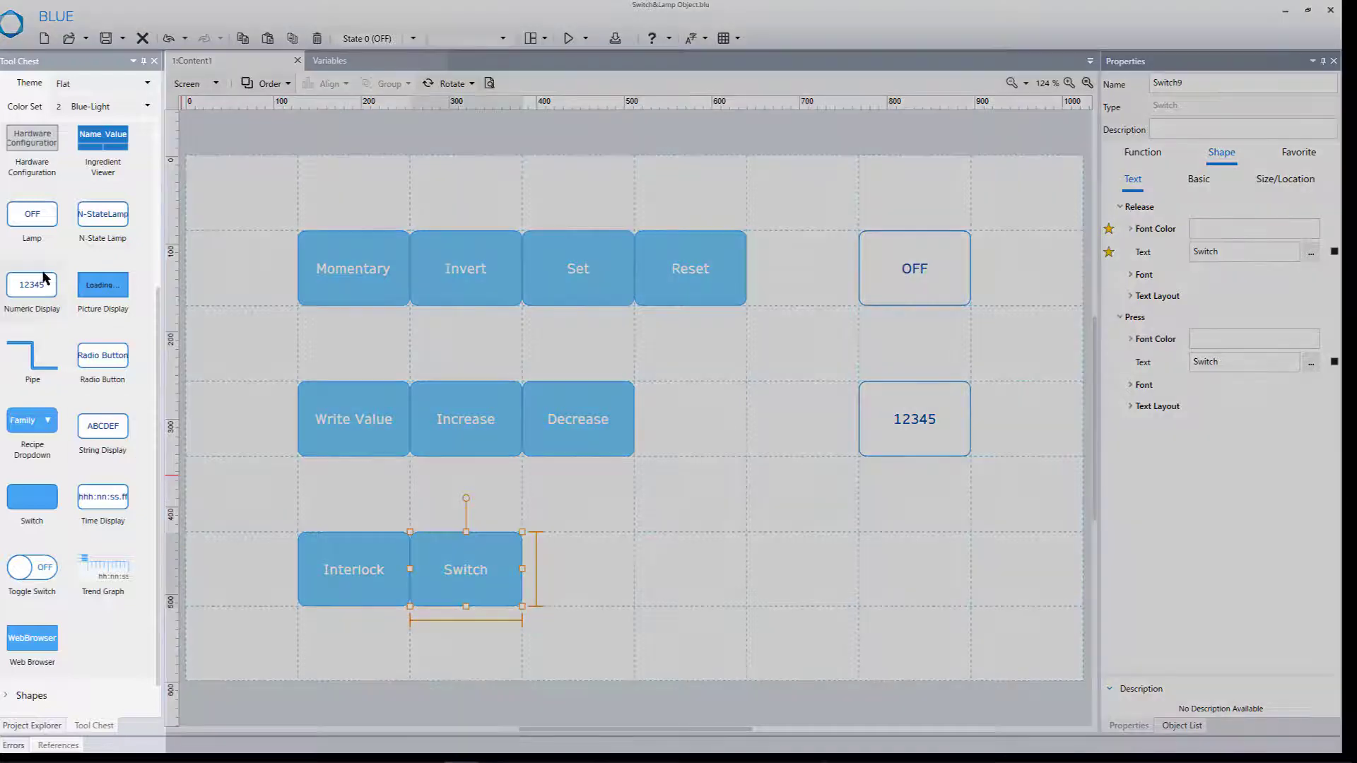
# - Place a lamp in the Interlock row, one cell left of the 12345 display's column, and bind its current value One Way to the Interlock variable
pyautogui.moveTo(40, 241); pyautogui.dragTo(772, 560)
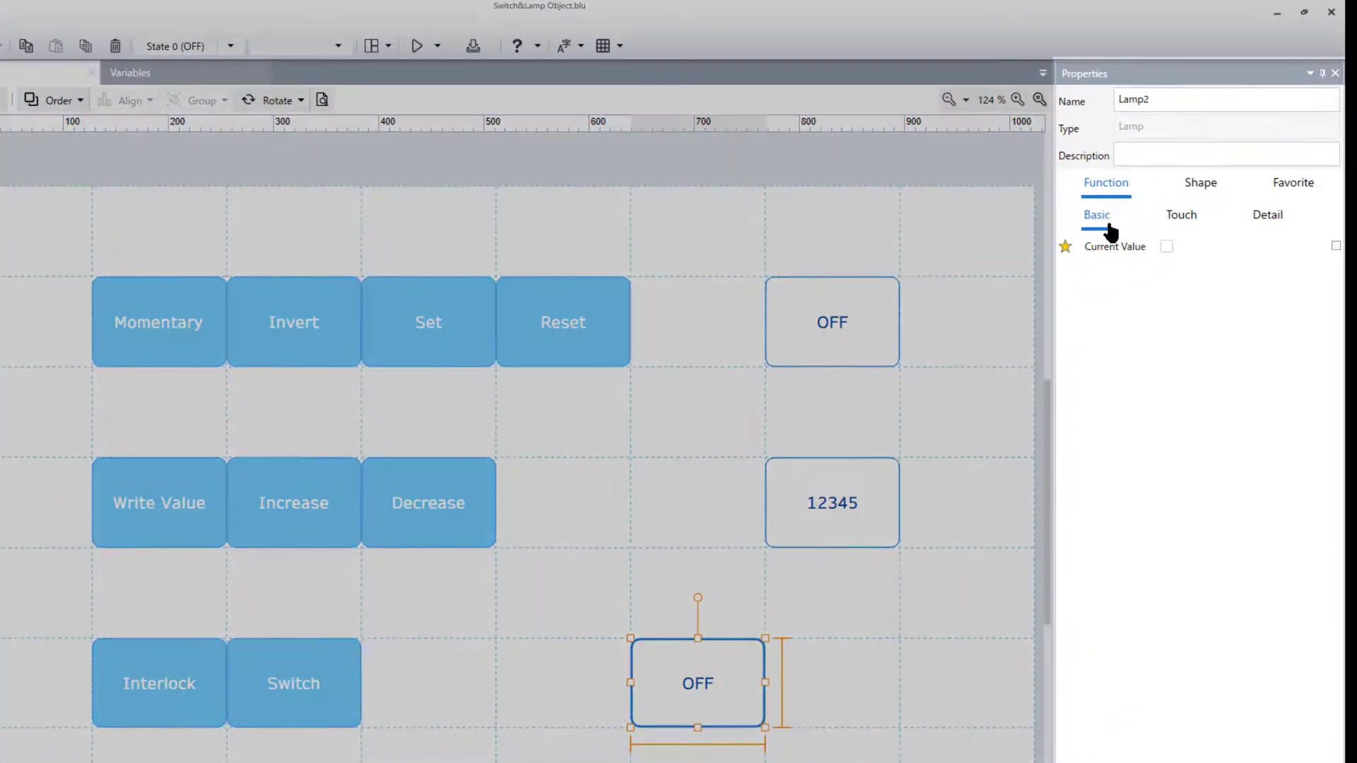
pyautogui.click(1336, 247)
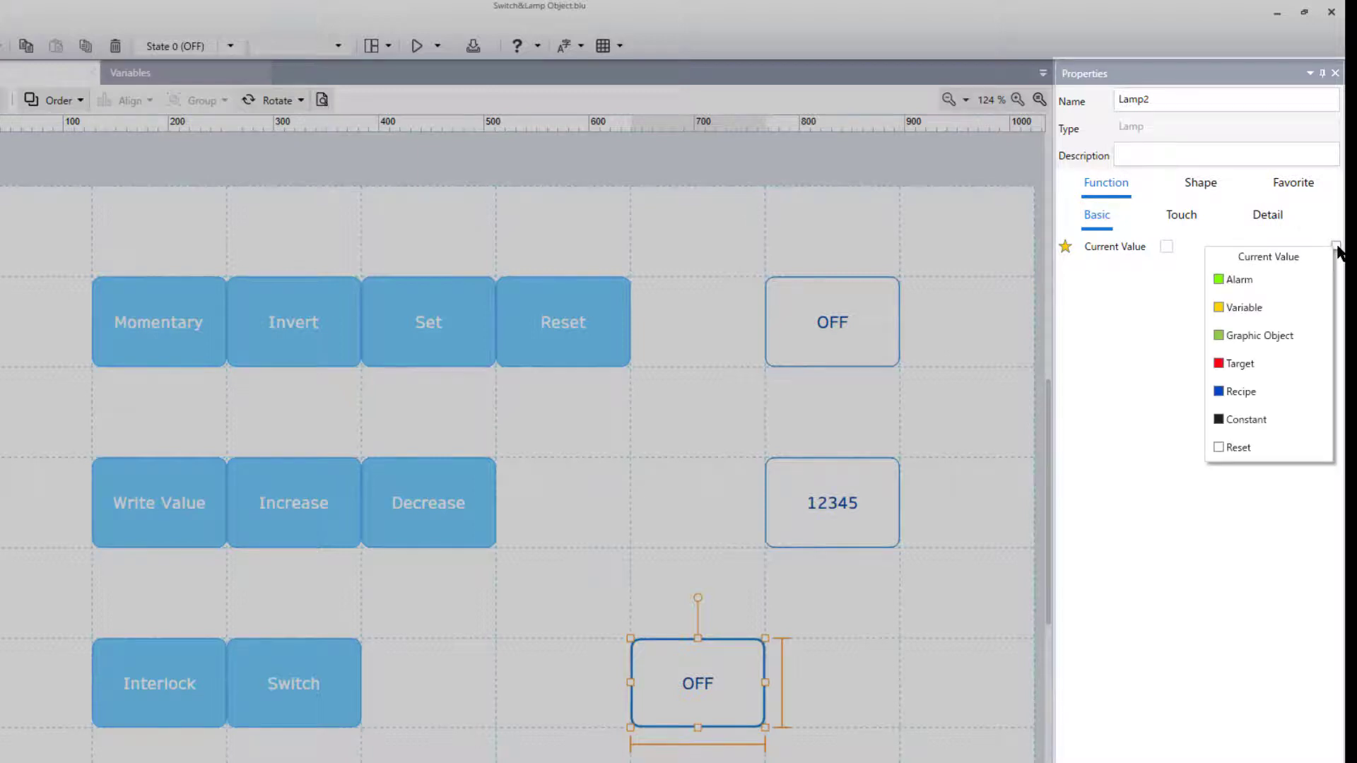
pyautogui.click(1297, 312)
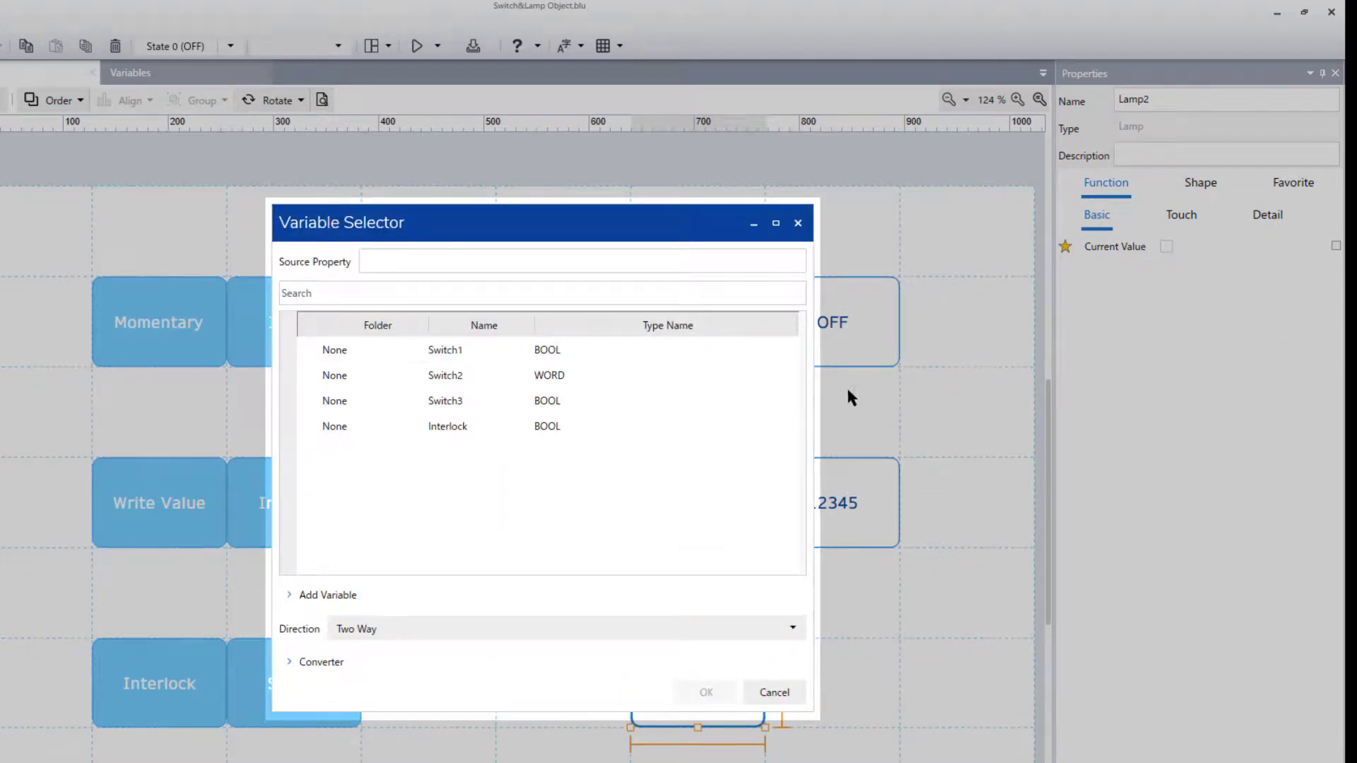
pyautogui.click(641, 429)
pyautogui.click(705, 629)
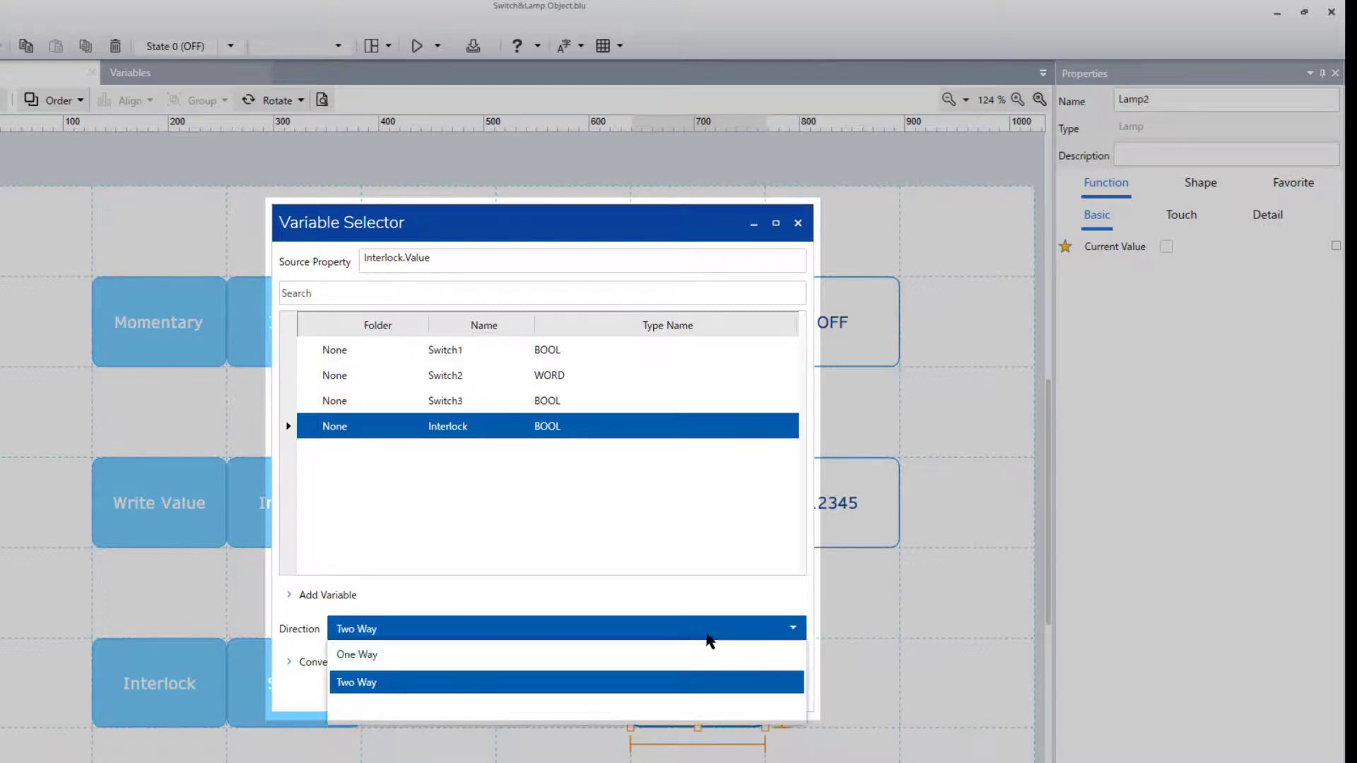
pyautogui.click(713, 651)
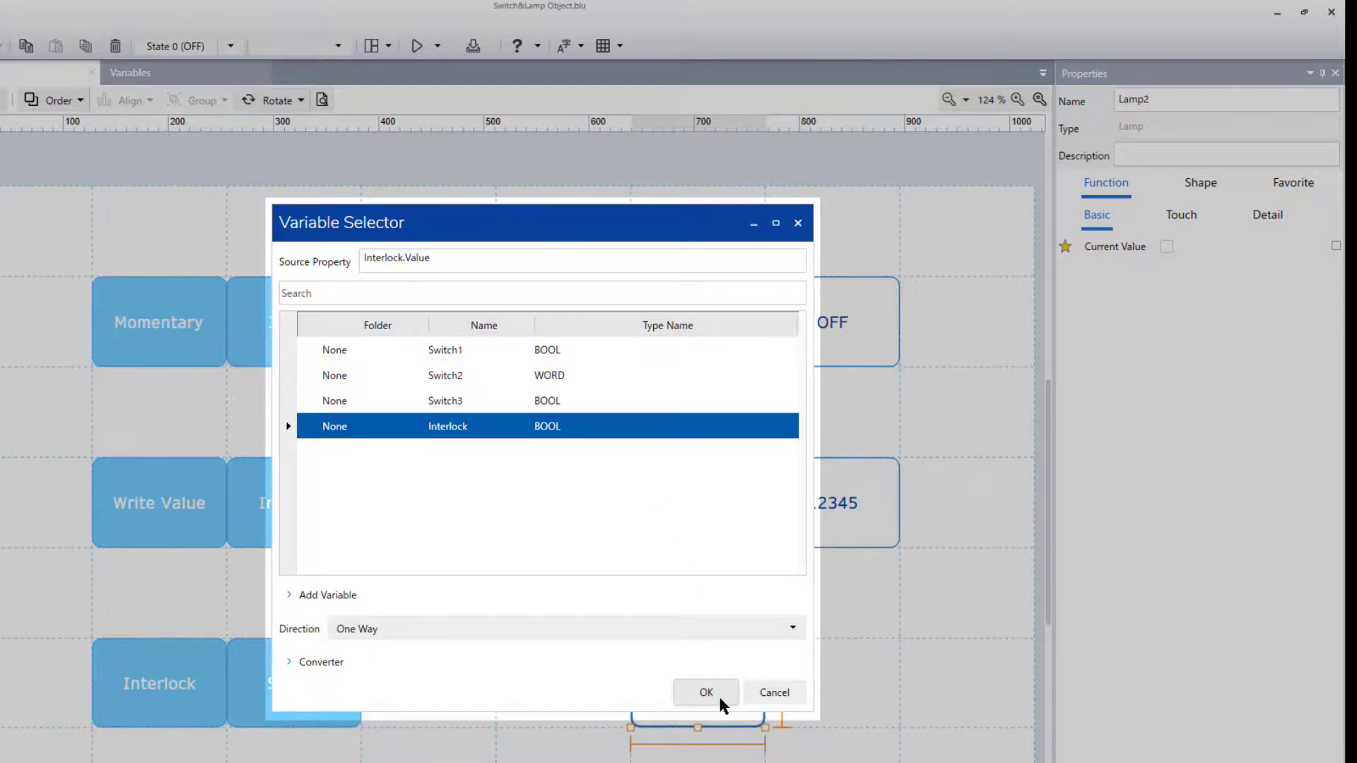
pyautogui.click(718, 694)
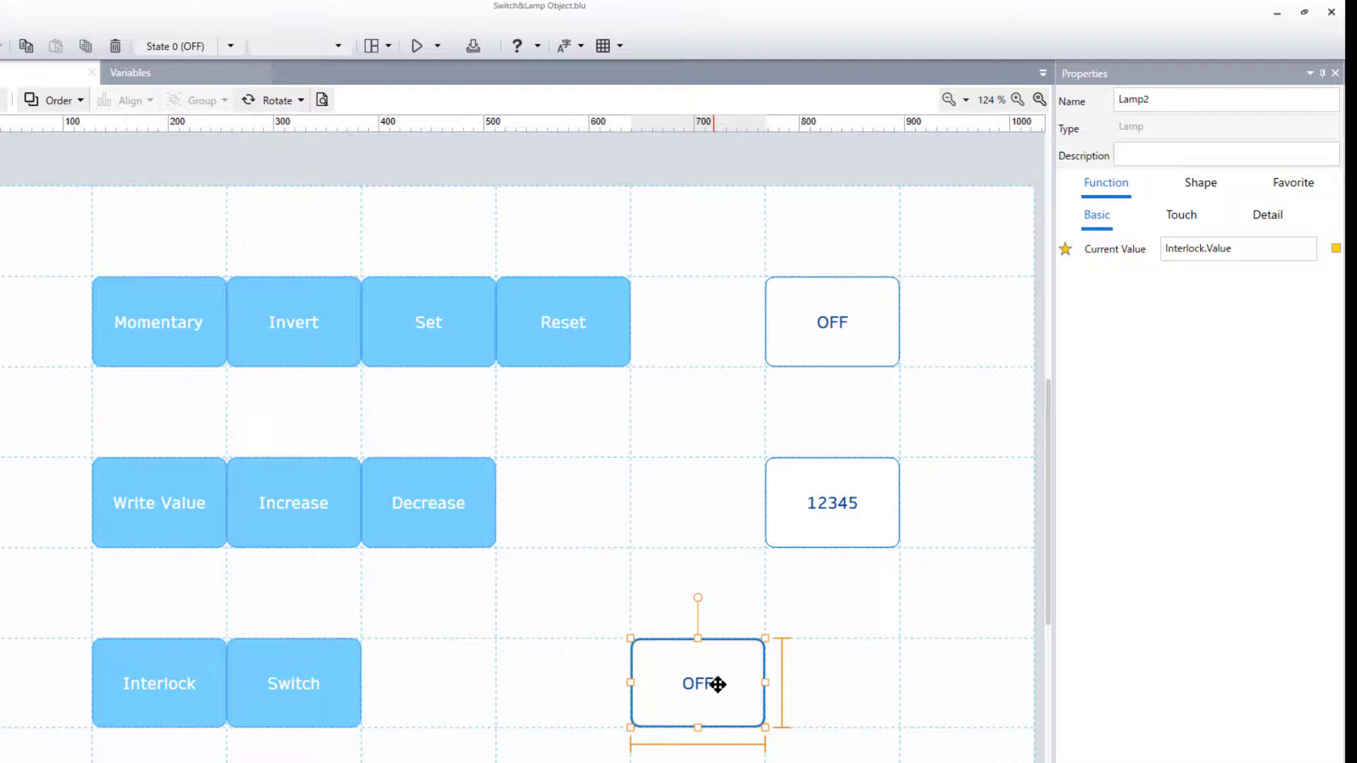
# - Set the new lamp's texts to "Interlock OFF" and "Interlock ON", and reduce its border thickness to 1 in both states
pyautogui.click(1201, 185)
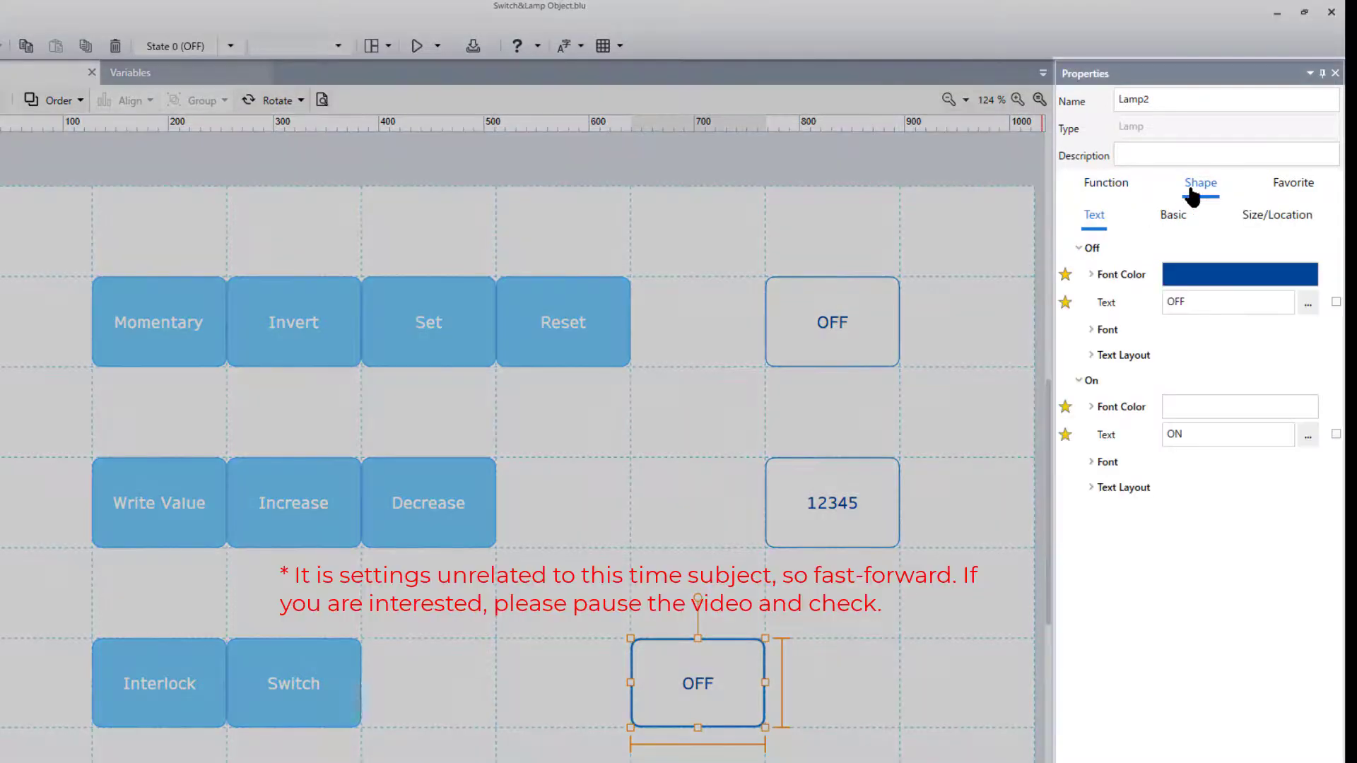
pyautogui.click(1171, 302)
pyautogui.write('Interlock')
pyautogui.click(1167, 434)
pyautogui.write('Interlock')
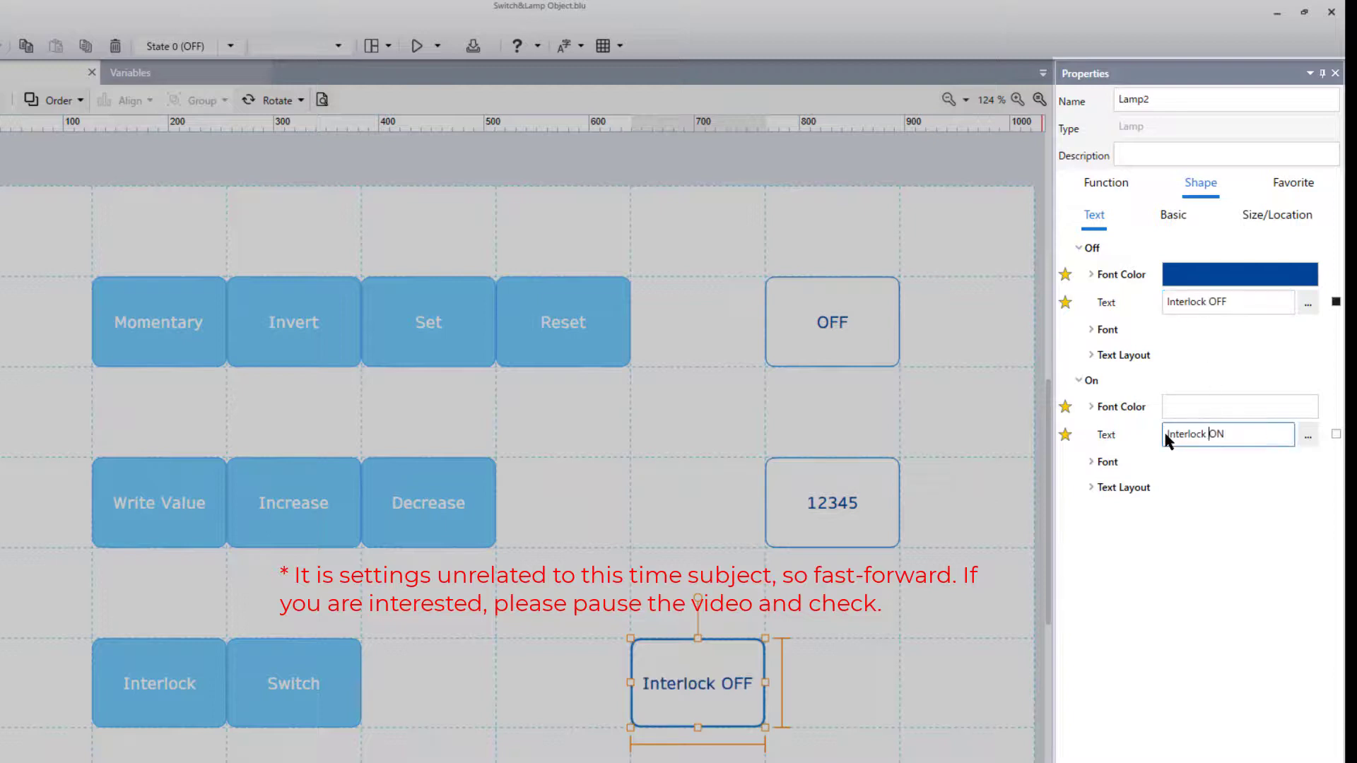
pyautogui.click(1323, 415)
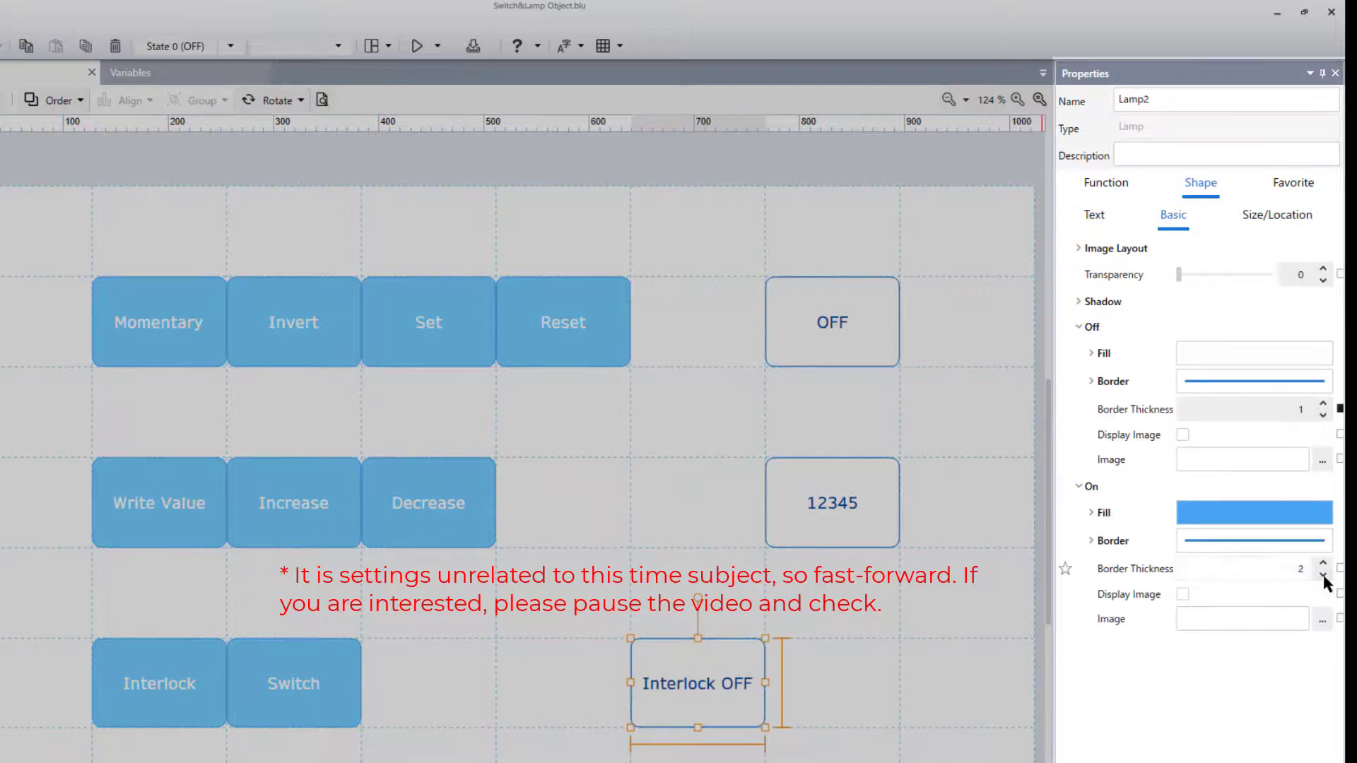
pyautogui.click(1323, 575)
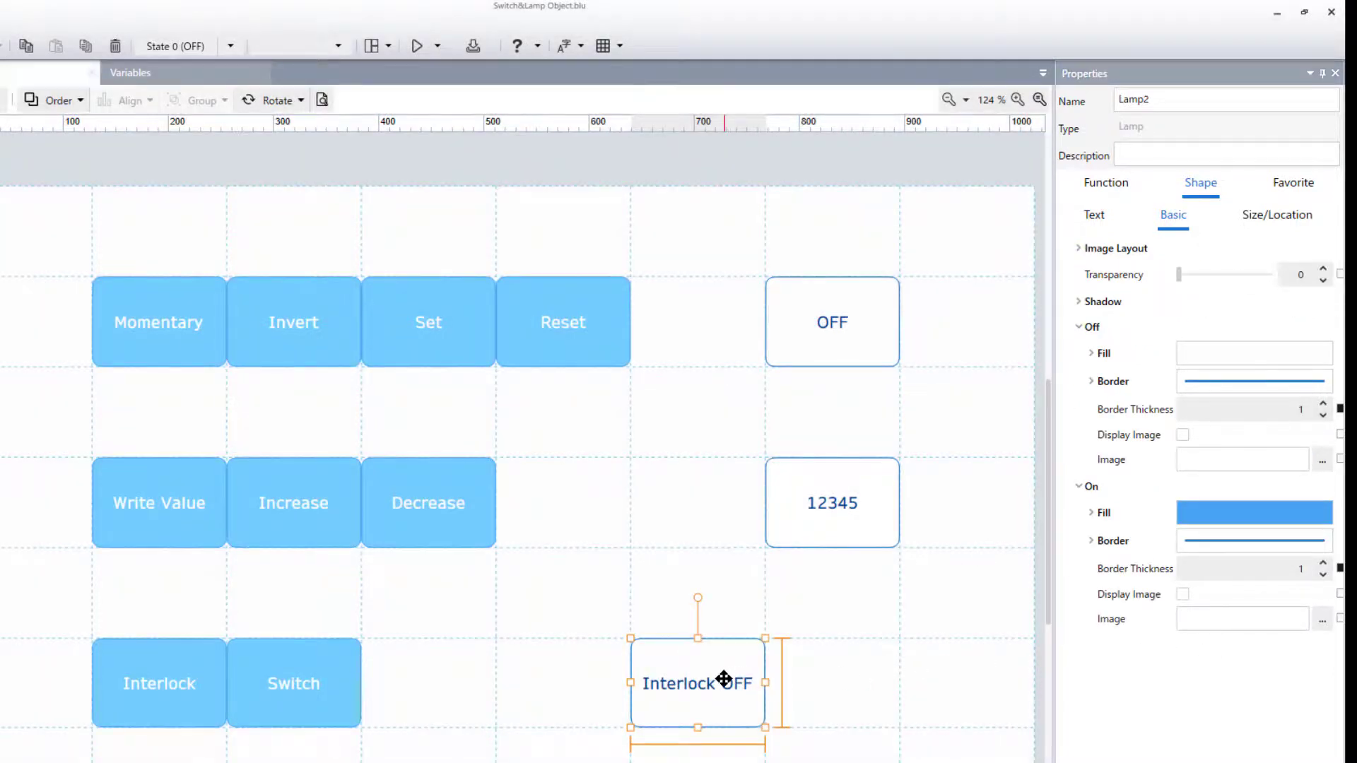
# - Duplicate the Interlock lamp and place the copy directly to the right of the original
pyautogui.click(32, 53)
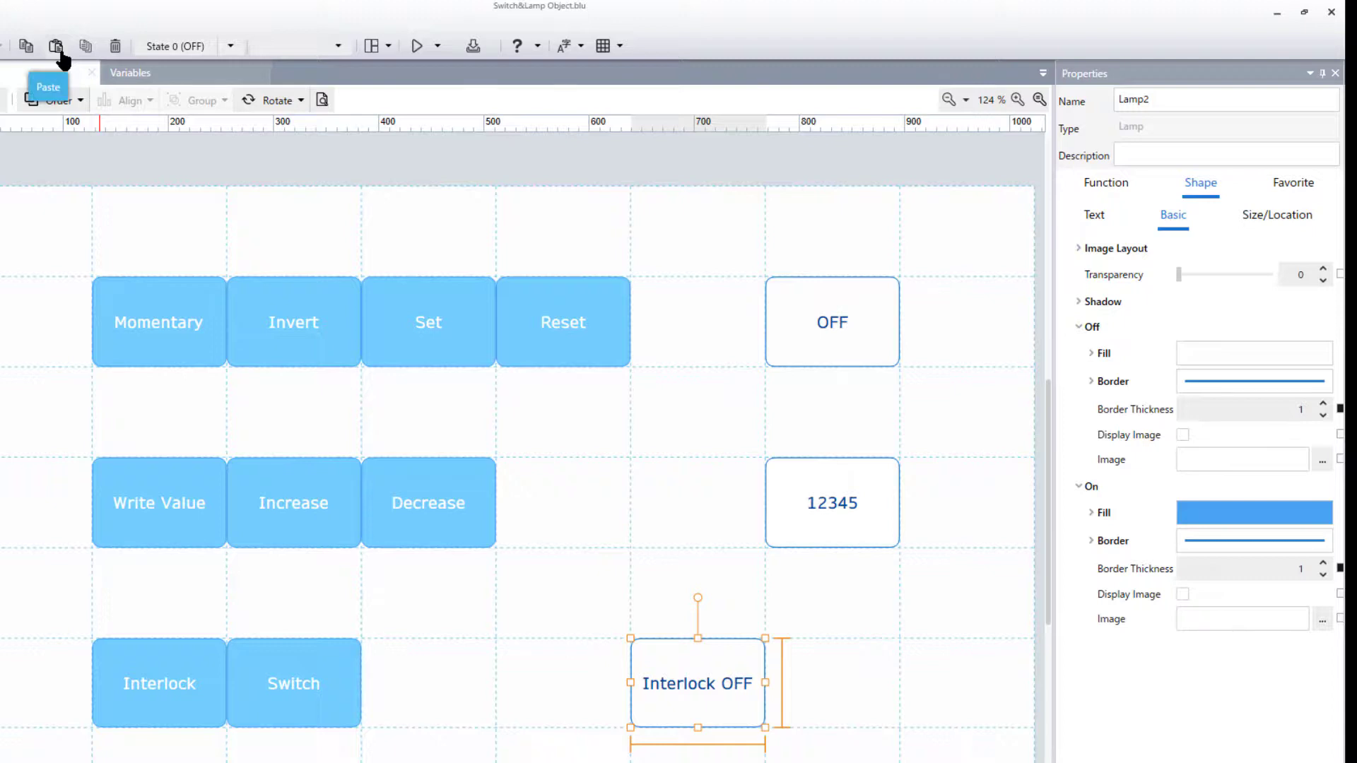
pyautogui.click(61, 55)
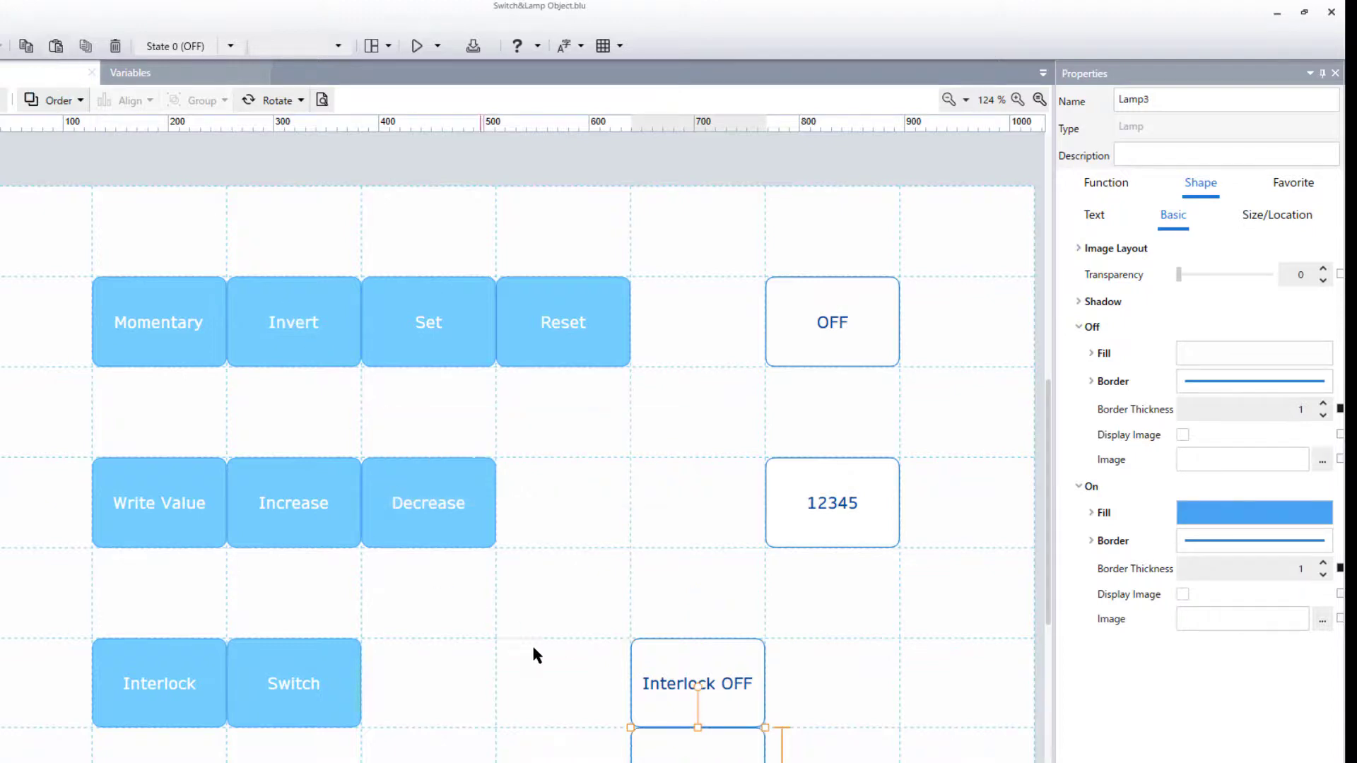
pyautogui.moveTo(738, 762); pyautogui.dragTo(795, 698)
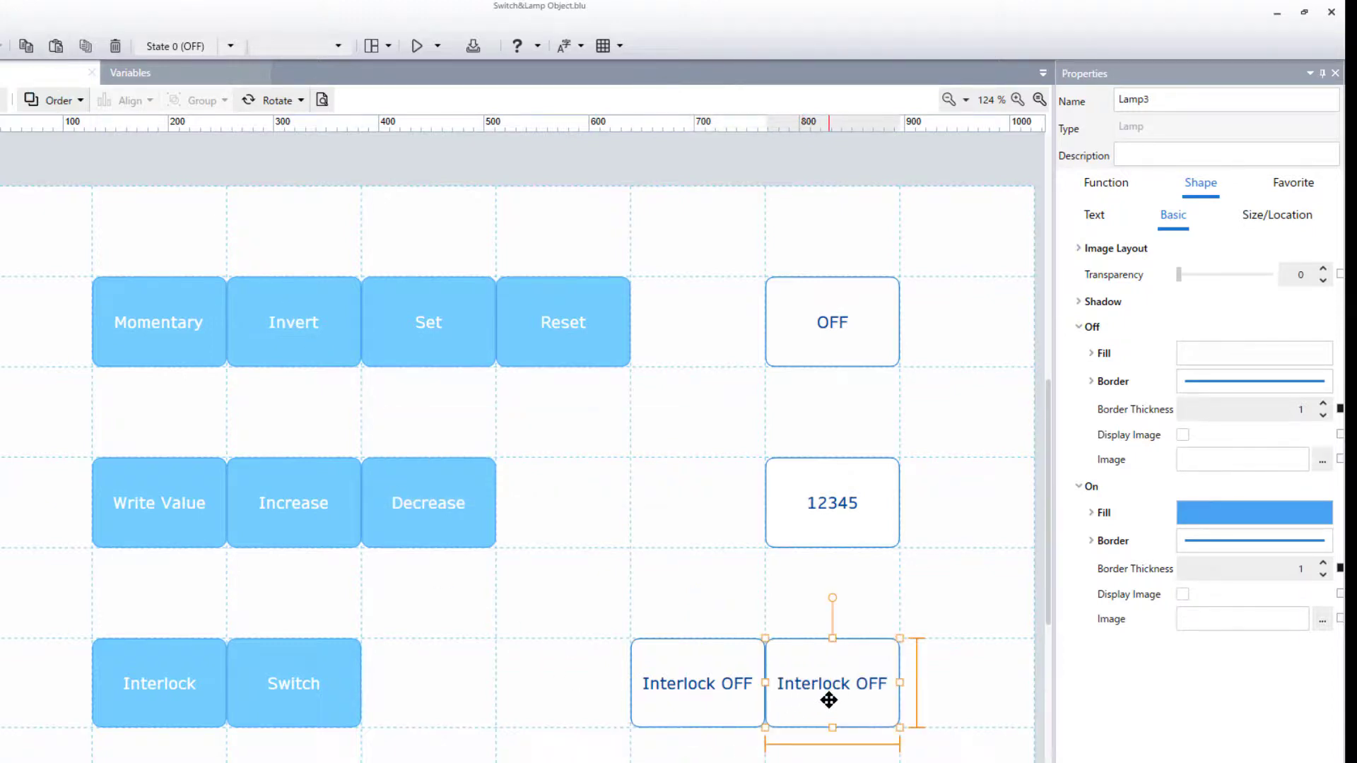
# - Bind the copied lamp's current value to the Switch3 variable
pyautogui.click(1122, 192)
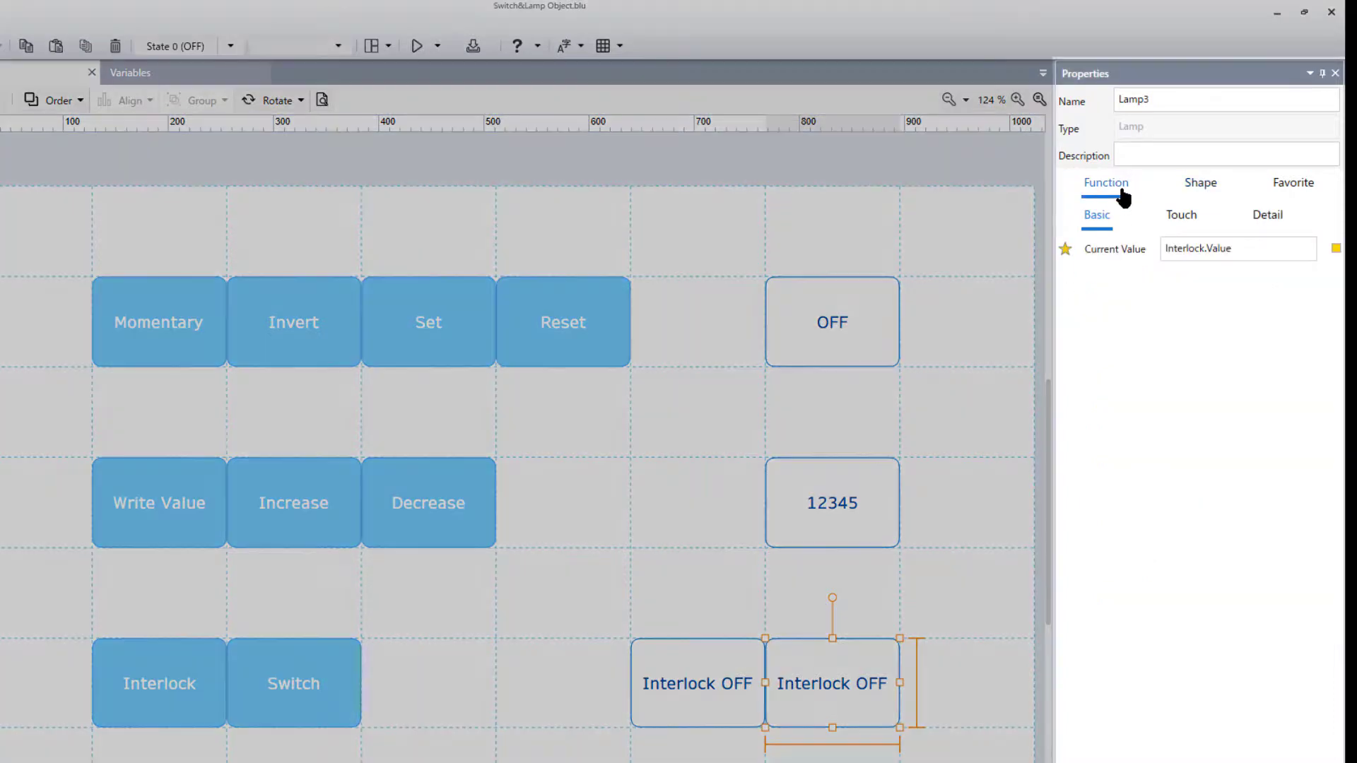
pyautogui.click(1335, 249)
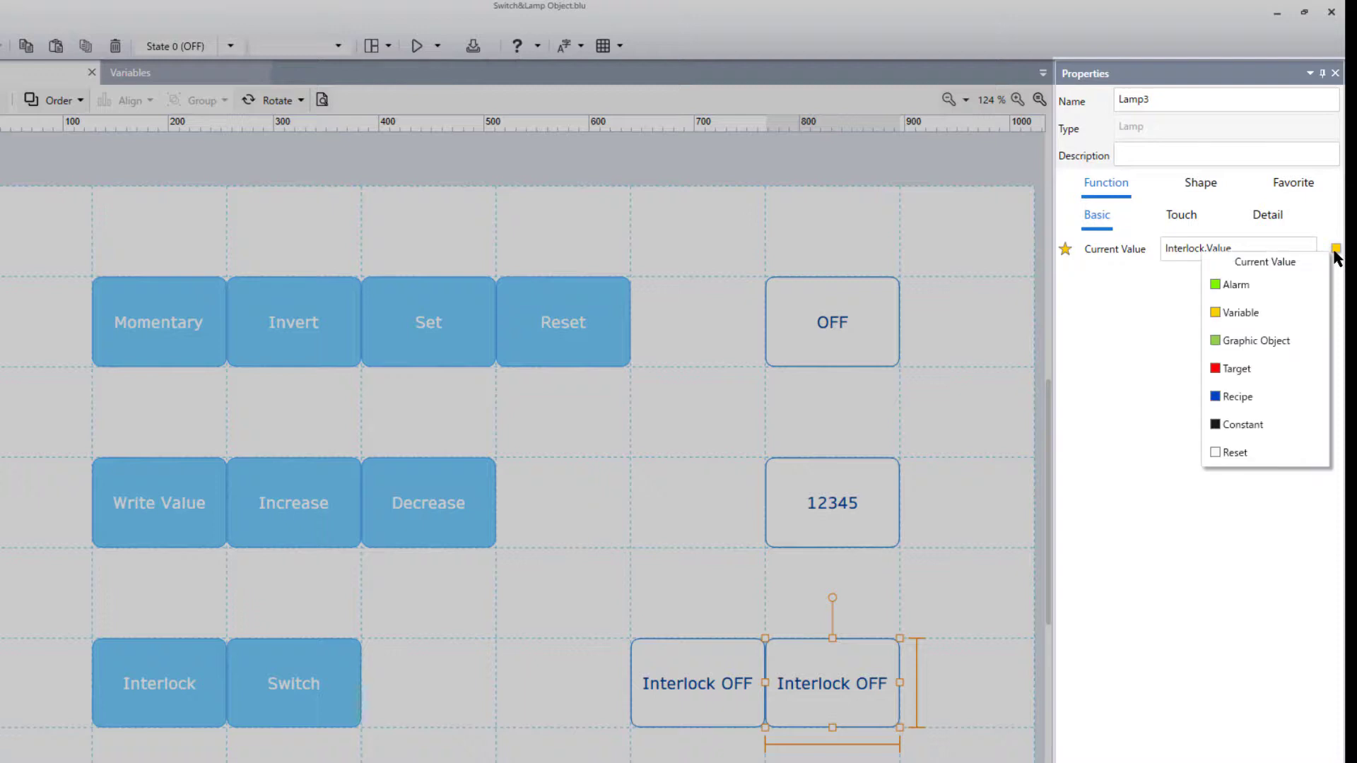
pyautogui.click(1283, 315)
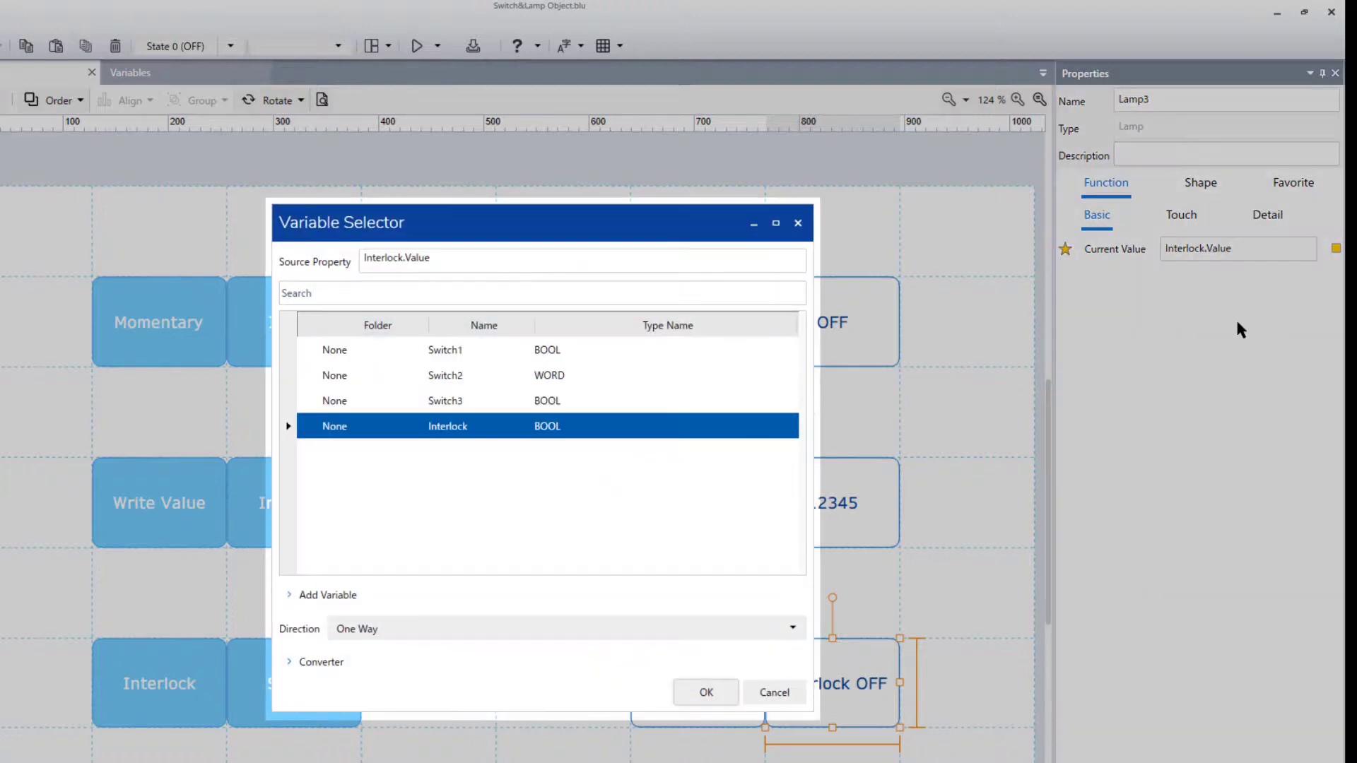
pyautogui.click(778, 406)
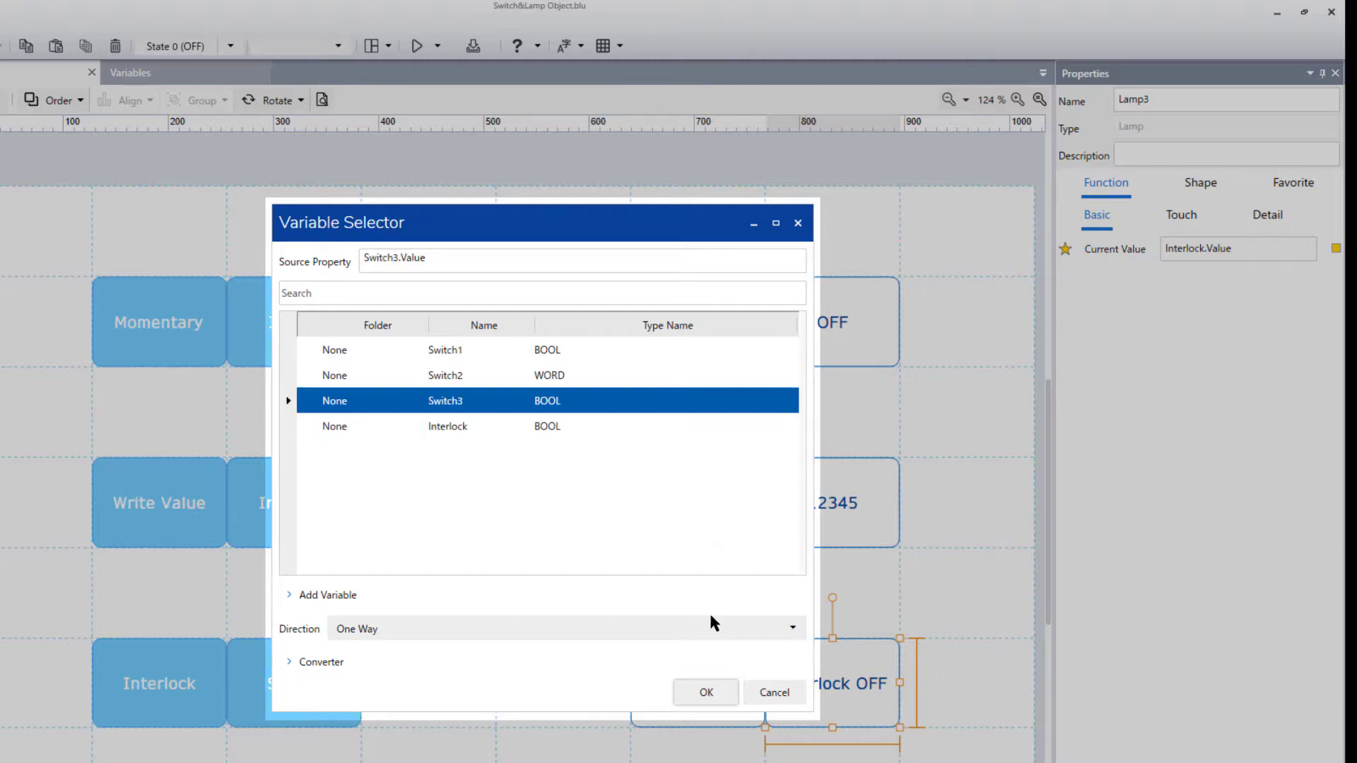
pyautogui.click(720, 693)
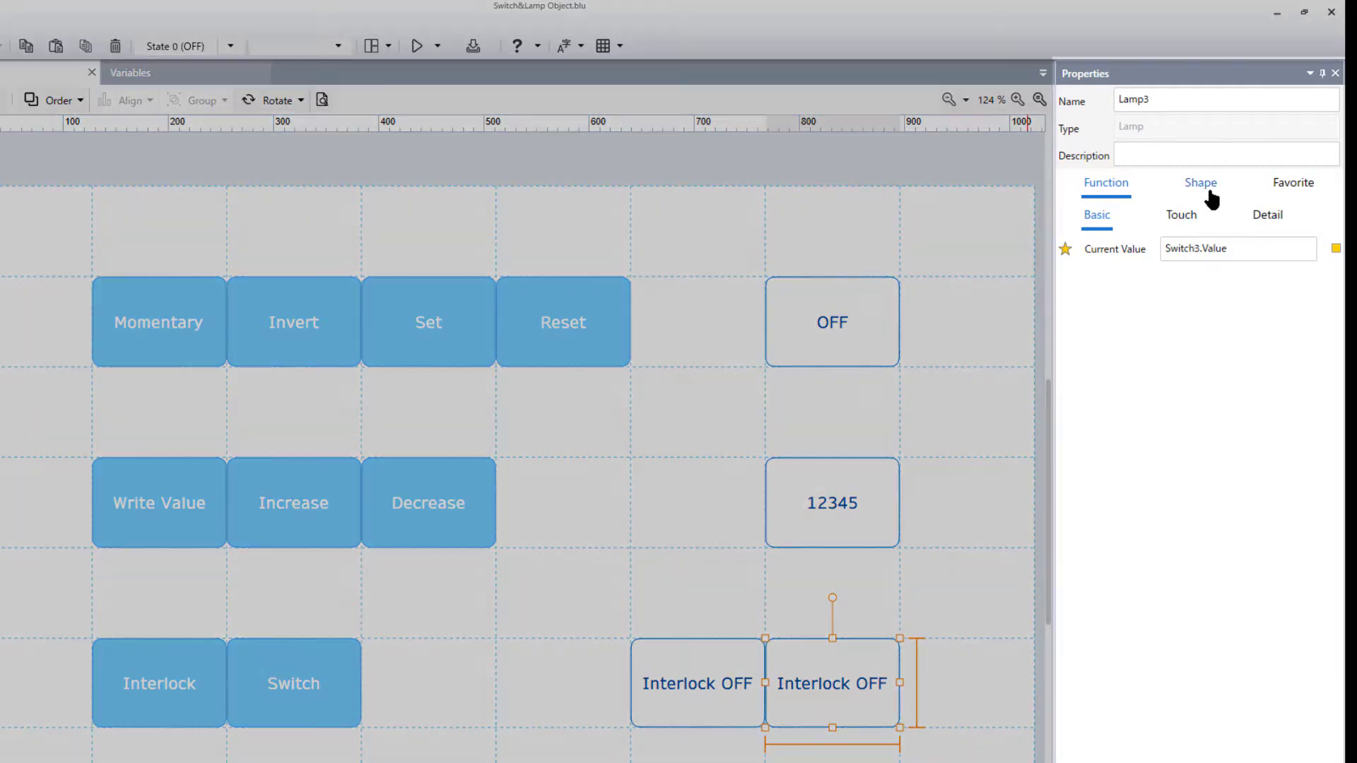
# - Remove "Interlock" from the copied lamp's state texts, leaving "OFF" and "ON"
pyautogui.click(1211, 192)
pyautogui.moveTo(1207, 302); pyautogui.dragTo(1109, 300)
pyautogui.press('Delete')
pyautogui.press('Delete')
pyautogui.moveTo(1208, 434); pyautogui.dragTo(1123, 463)
pyautogui.press('Delete')
pyautogui.press('Delete')
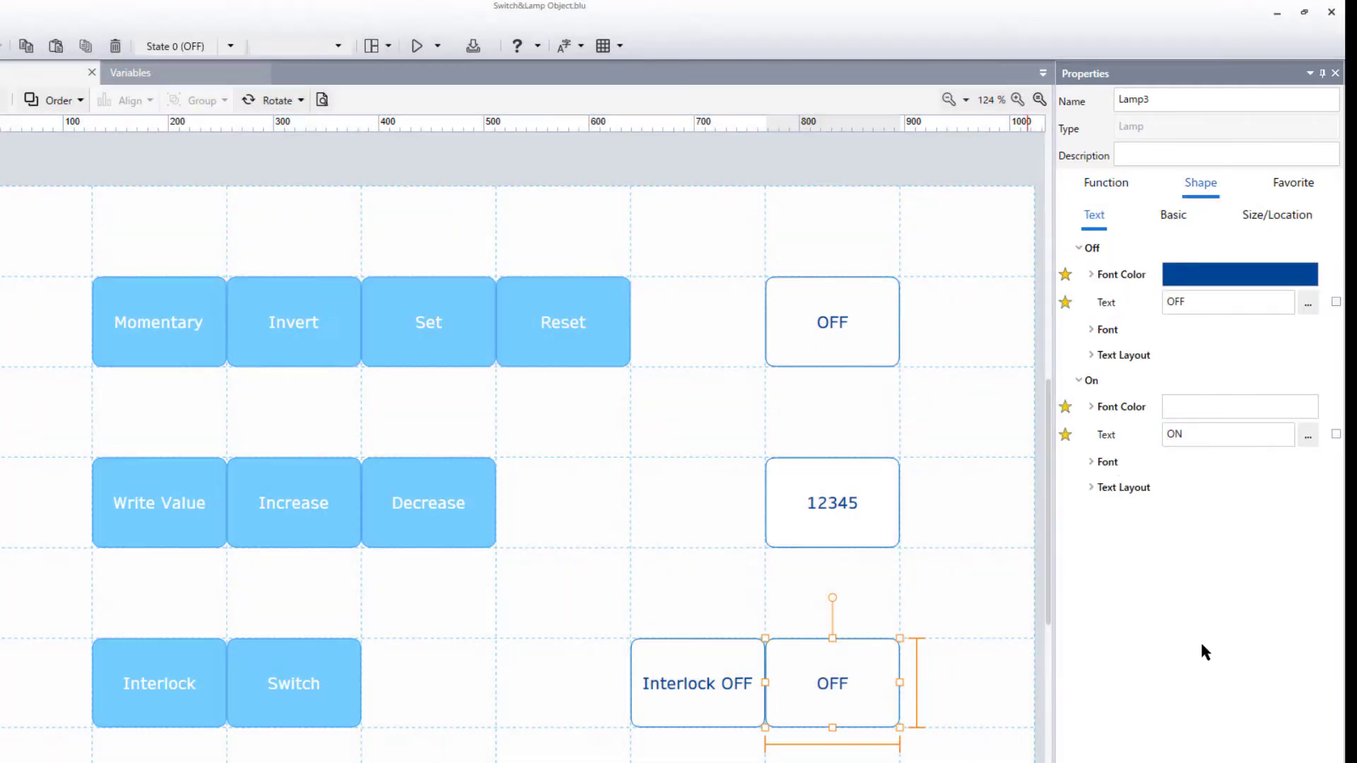
# - Run the simulation and test the lamps by toggling the Switch button several times and turning the Interlock switch on
pyautogui.click(417, 49)
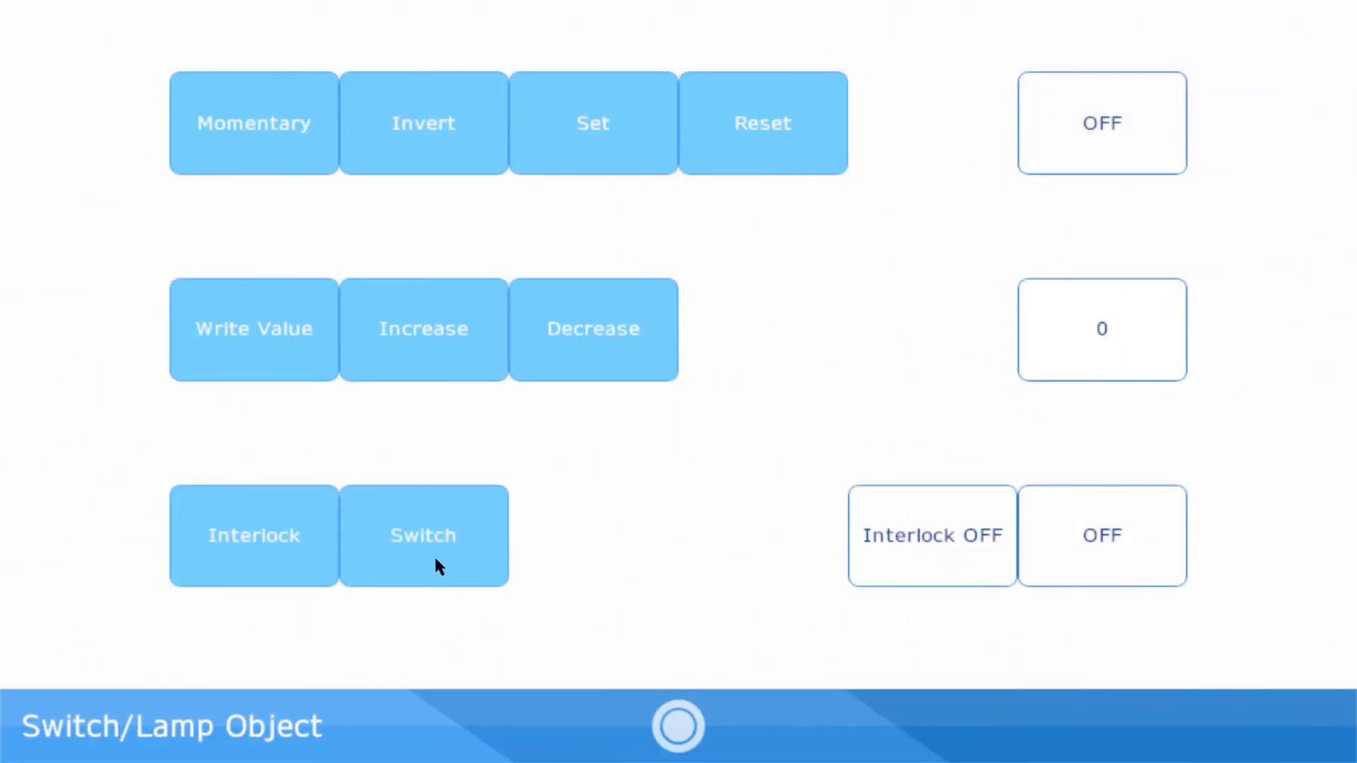
pyautogui.click(434, 555)
pyautogui.click(434, 554)
pyautogui.click(434, 554)
pyautogui.click(438, 565)
pyautogui.click(308, 568)
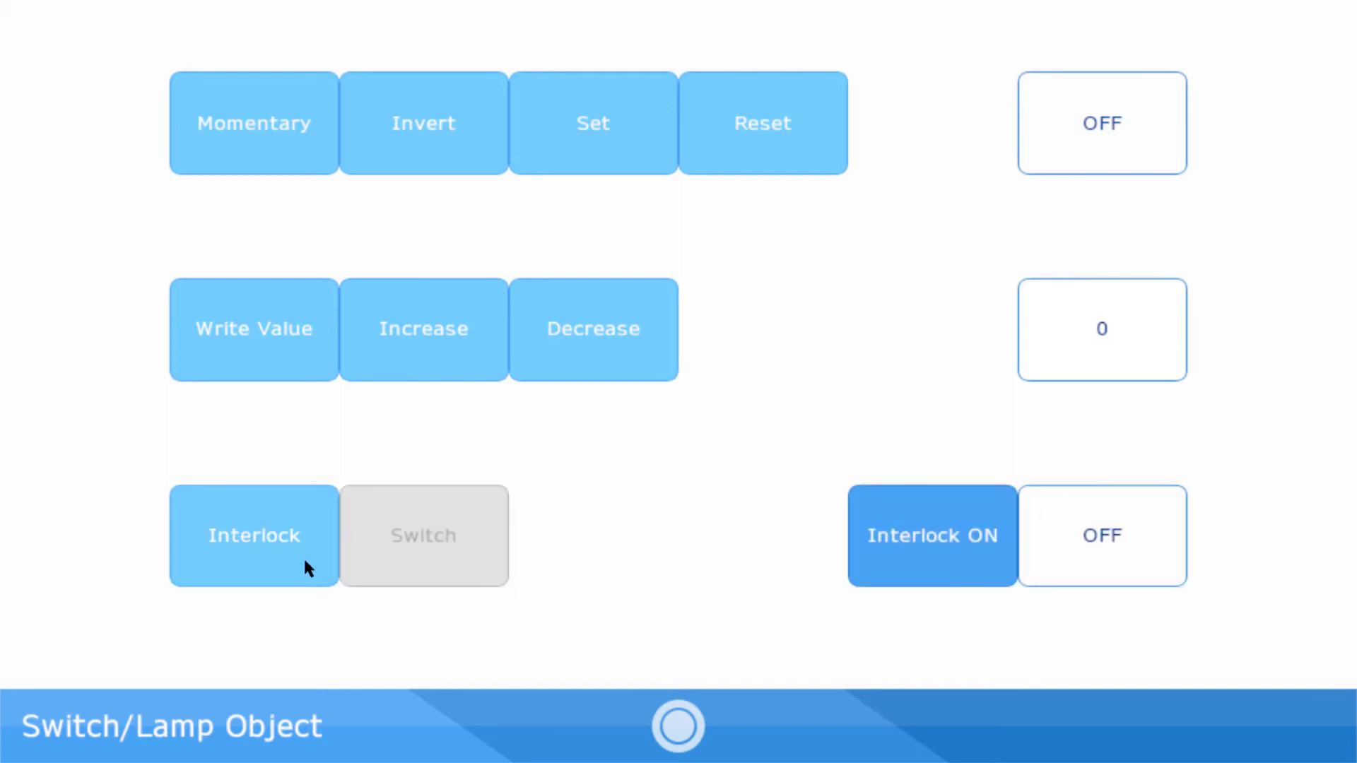